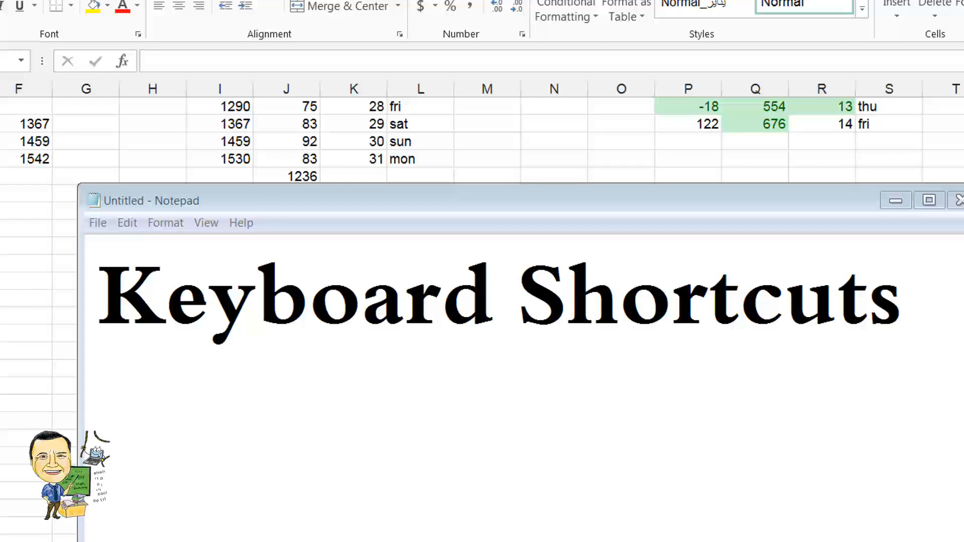
# Step: Switch from the Notepad notes to the Excel sheet and go to the named range bbbb
pyautogui.click(1, 296)
pyautogui.scroll(5, 1, 296)
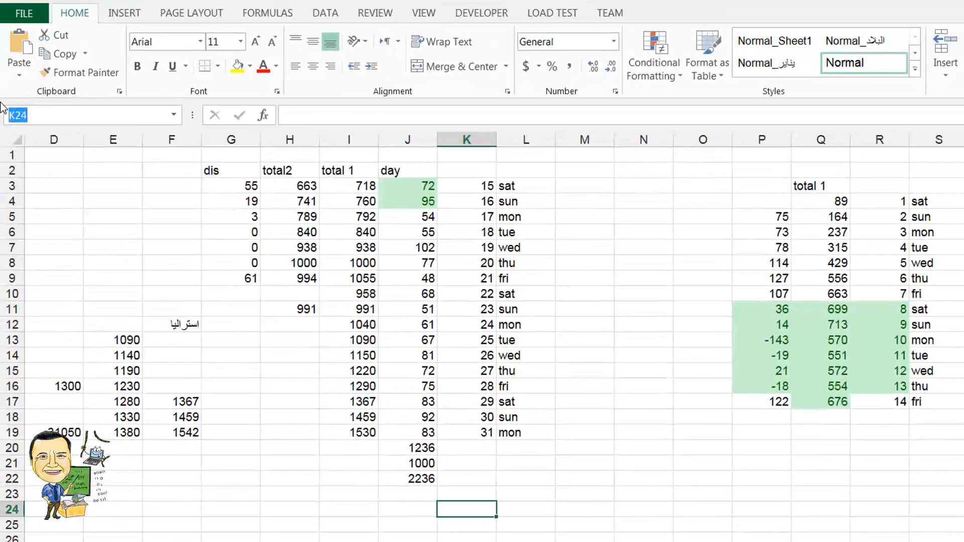
pyautogui.write('bb')
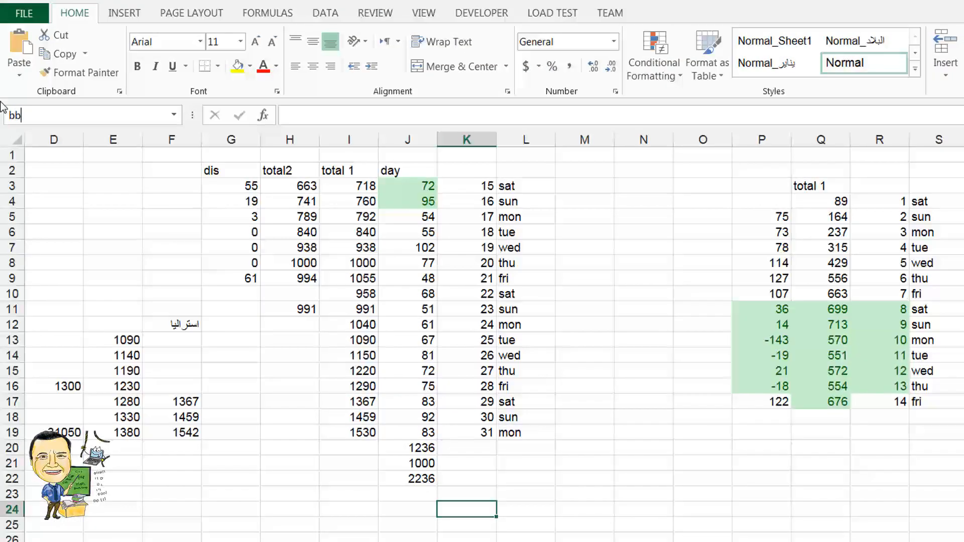
pyautogui.write('bb')
pyautogui.press('Return')
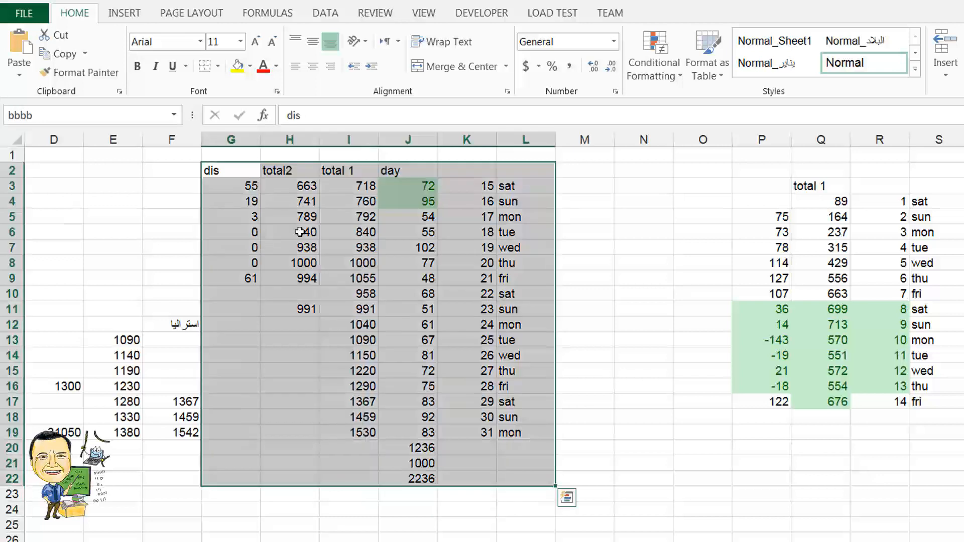
# Step: Select the whole data region around cell J11, then clear that selection by picking cell H11
pyautogui.click(408, 309)
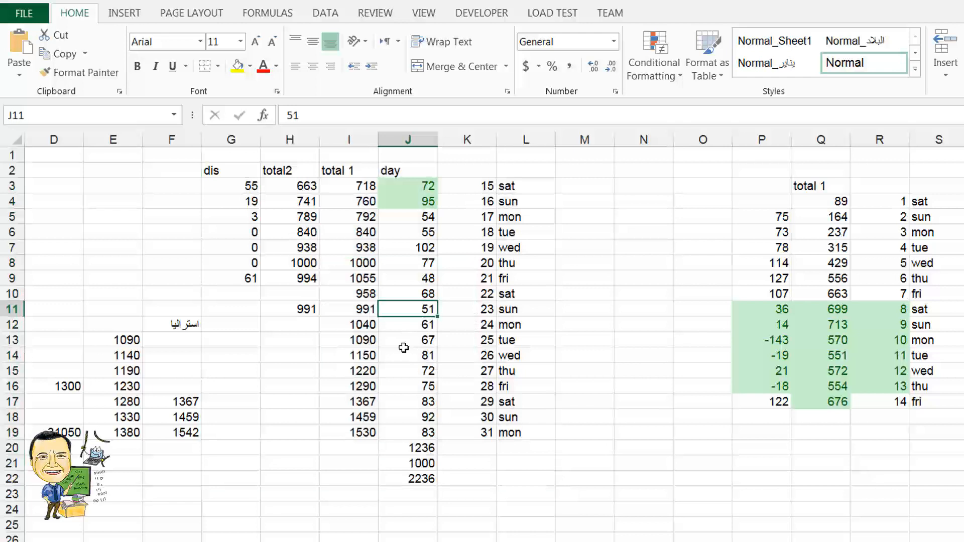
pyautogui.hotkey('ctrl', 'a')
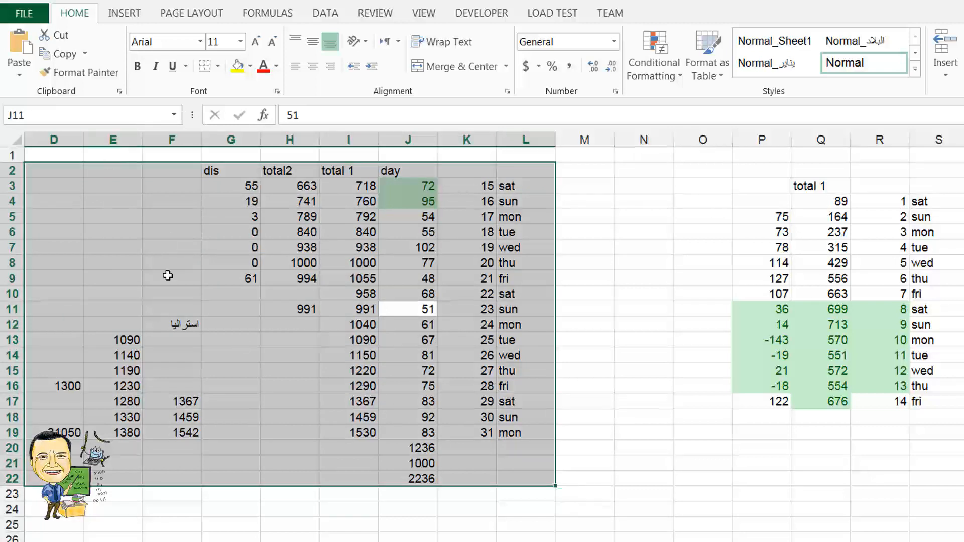
pyautogui.click(267, 304)
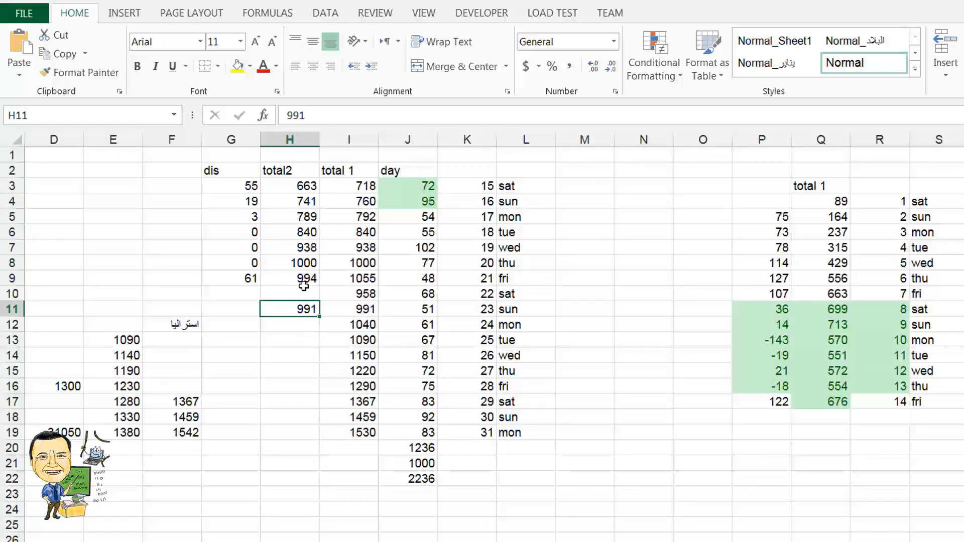
# Step: Select the named range bbbb again, starting from cell H11
pyautogui.click(92, 115)
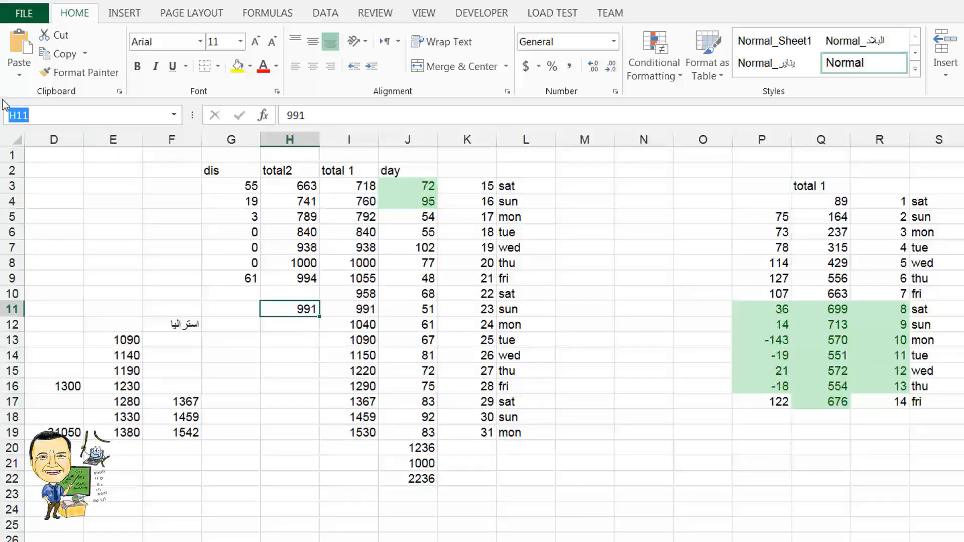
pyautogui.write('bbbb')
pyautogui.press('Return')
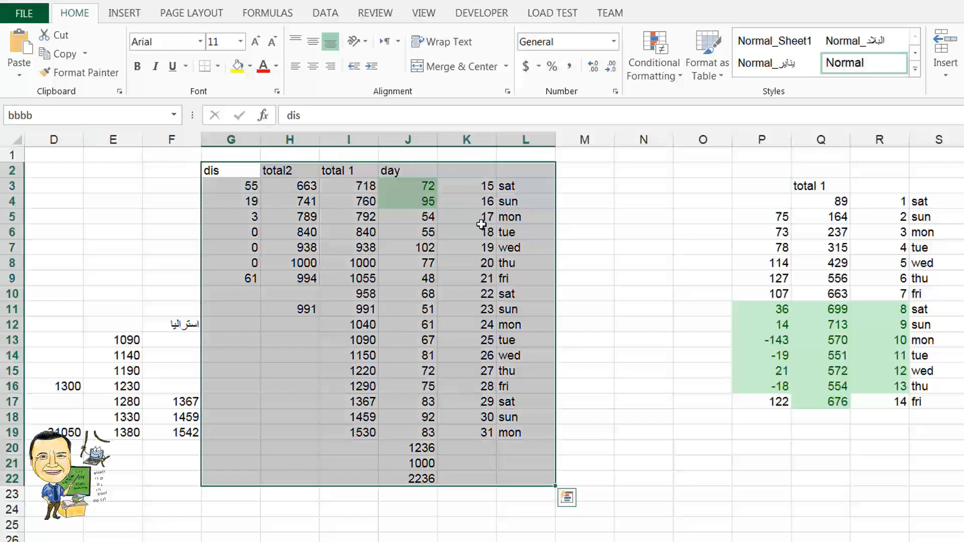
# Step: Copy the whole data region around cell J12 and paste it at cell E44
pyautogui.moveTo(435, 328); pyautogui.dragTo(447, 329)
pyautogui.click(426, 327)
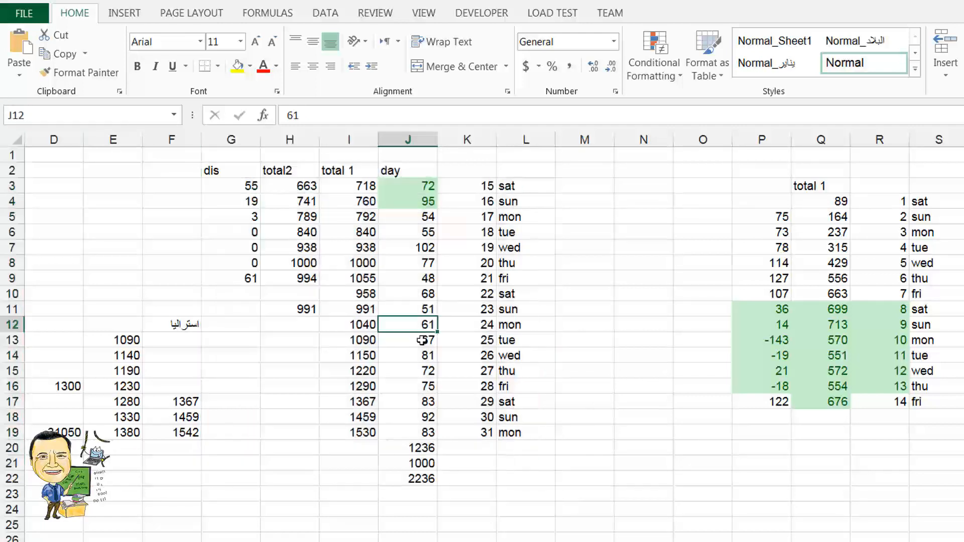
pyautogui.hotkey('ctrl', 'a')
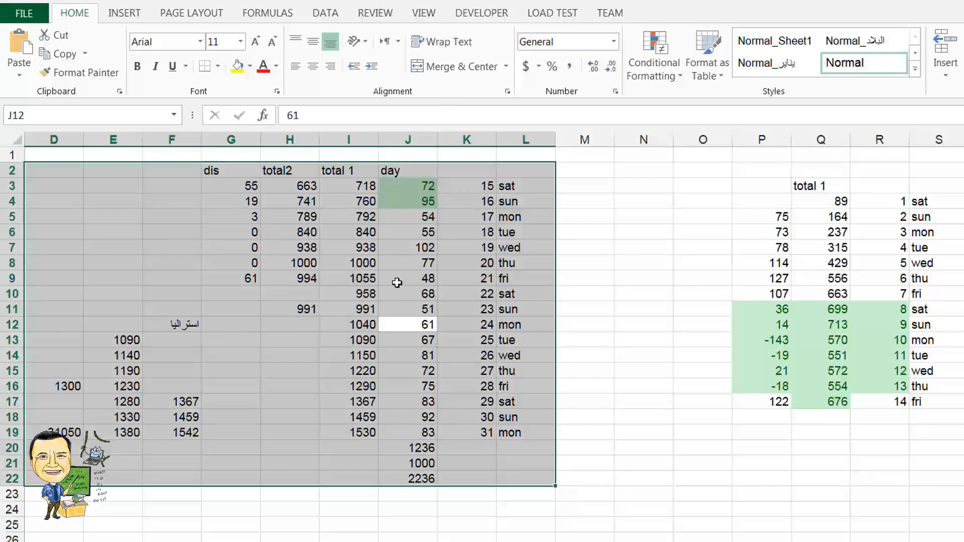
pyautogui.hotkey('ctrl', 'c')
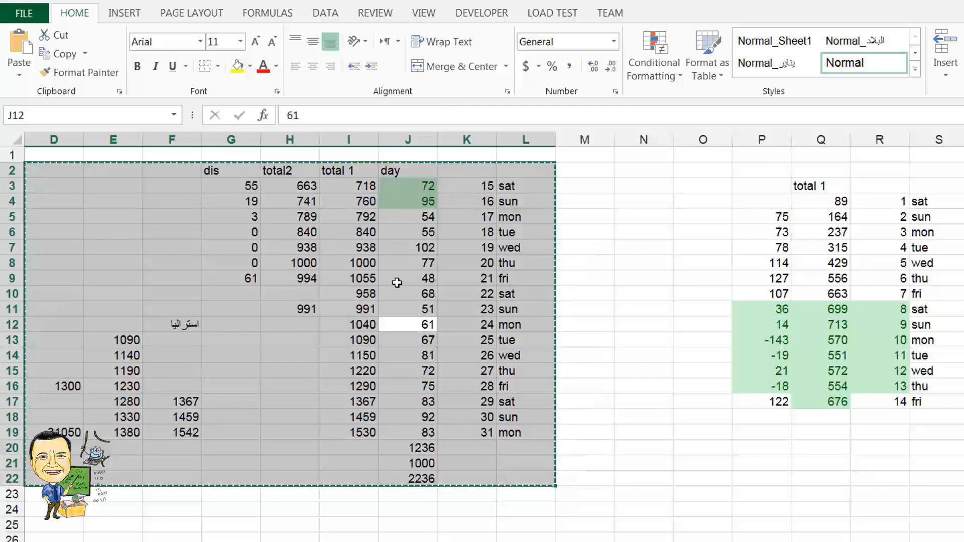
pyautogui.scroll(-7, 395, 289)
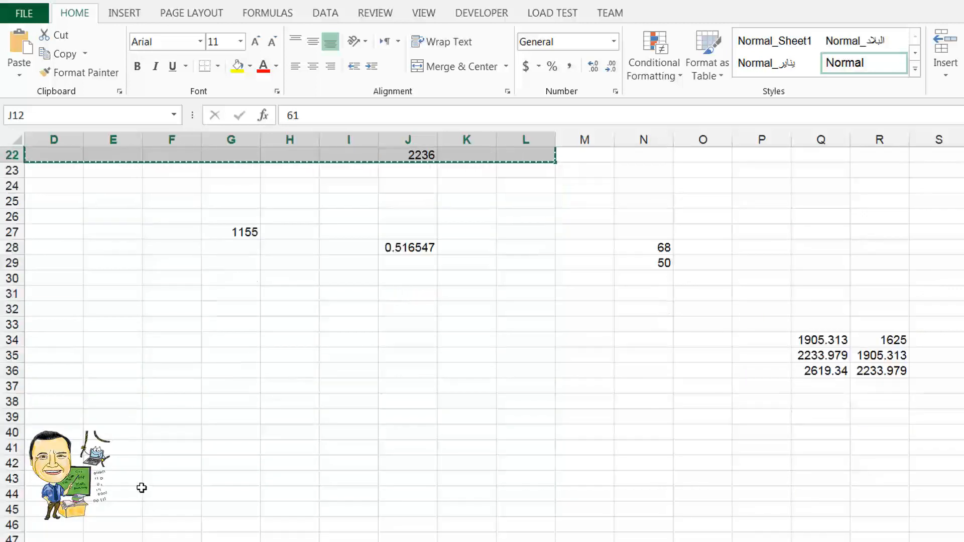
pyautogui.click(98, 495)
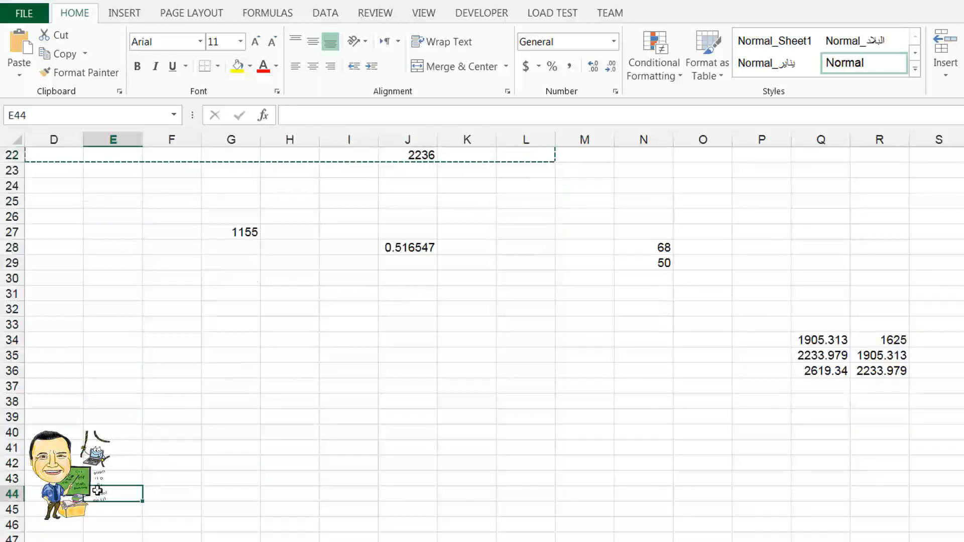
pyautogui.hotkey('ctrl', 'v')
pyautogui.press('ctrl')
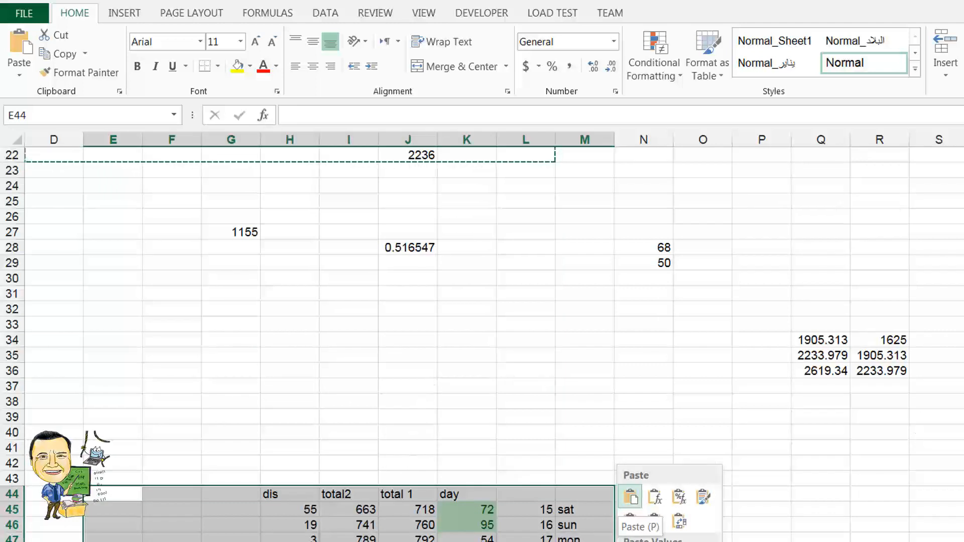
pyautogui.scroll(-6, 408, 353)
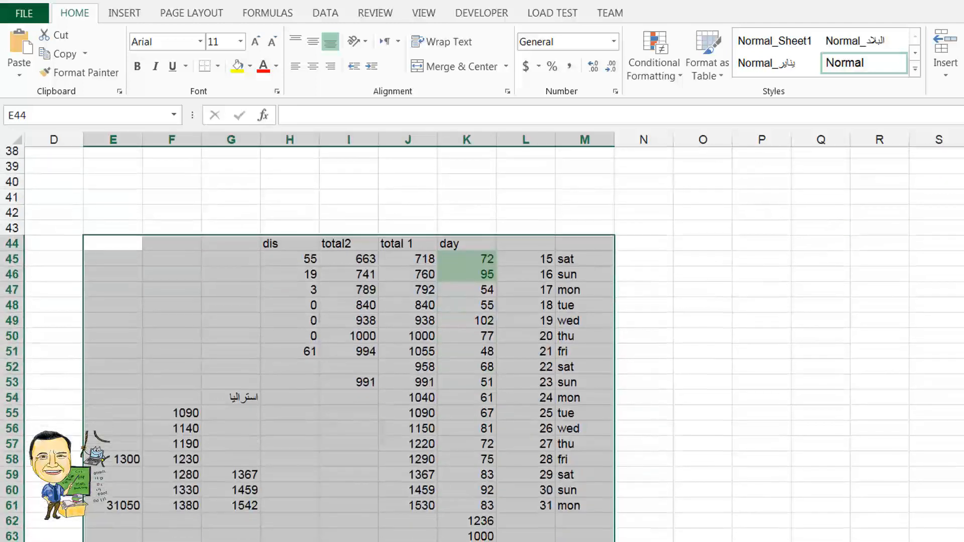
# Step: Cut the pasted table that starts at E44 and paste it at cell O66
pyautogui.rightClick(407, 353)
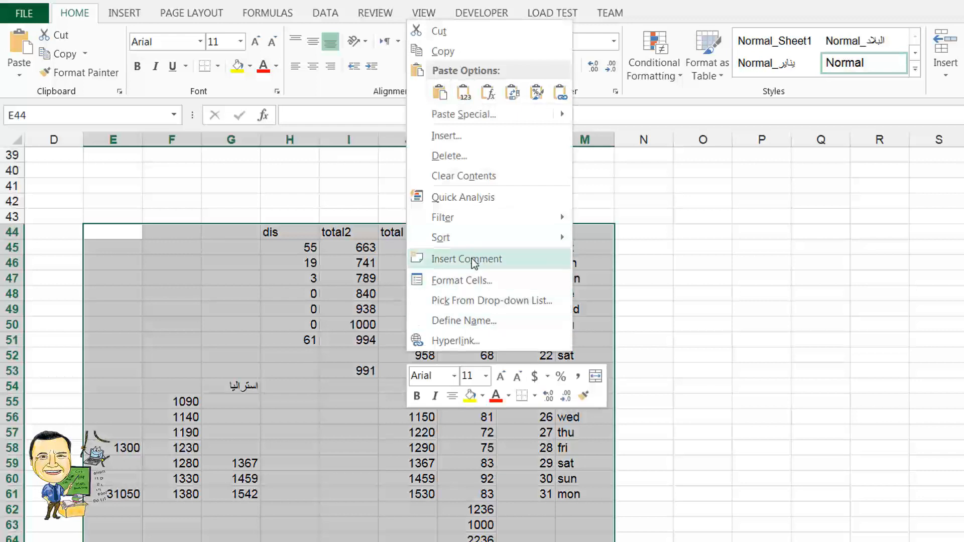
pyautogui.click(495, 31)
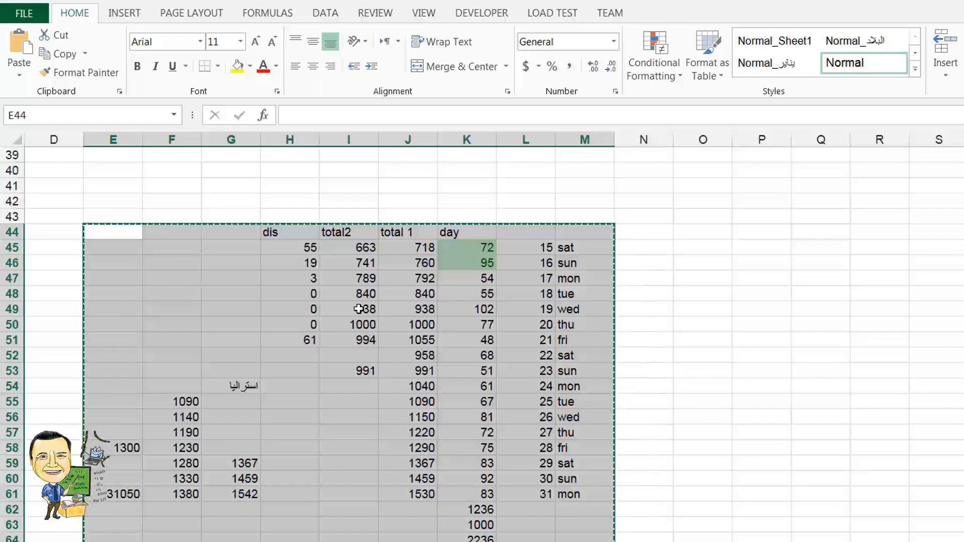
pyautogui.rightClick(338, 343)
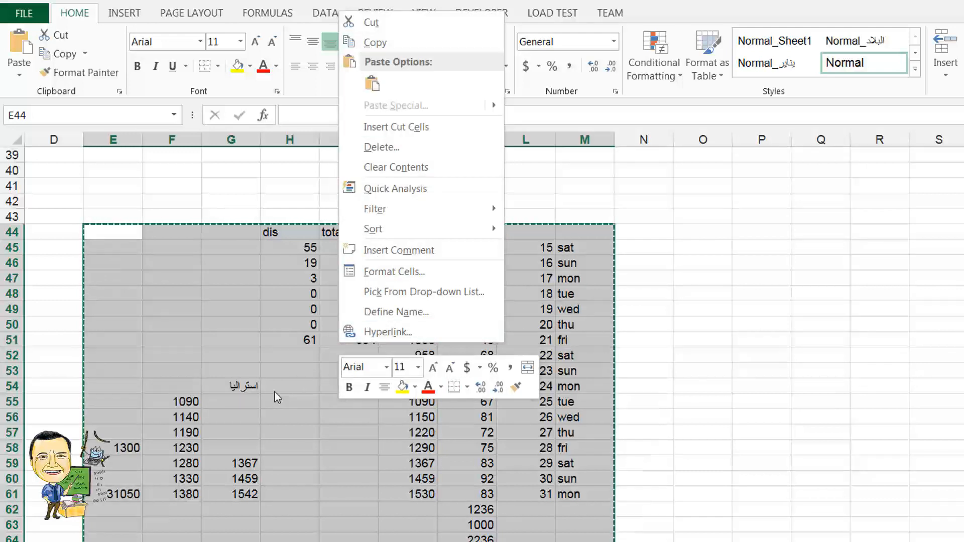
pyautogui.click(389, 23)
pyautogui.scroll(-4, 521, 463)
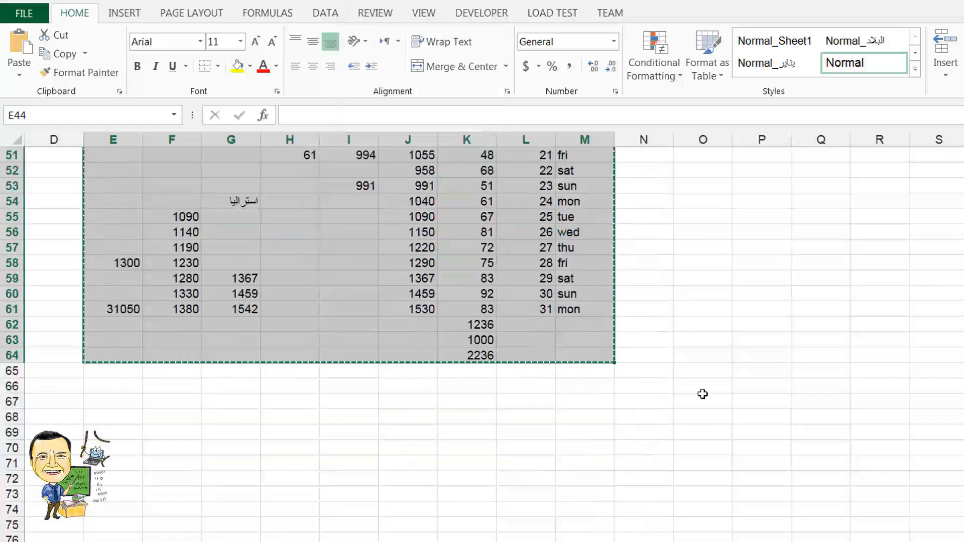
pyautogui.click(706, 383)
pyautogui.rightClick(706, 383)
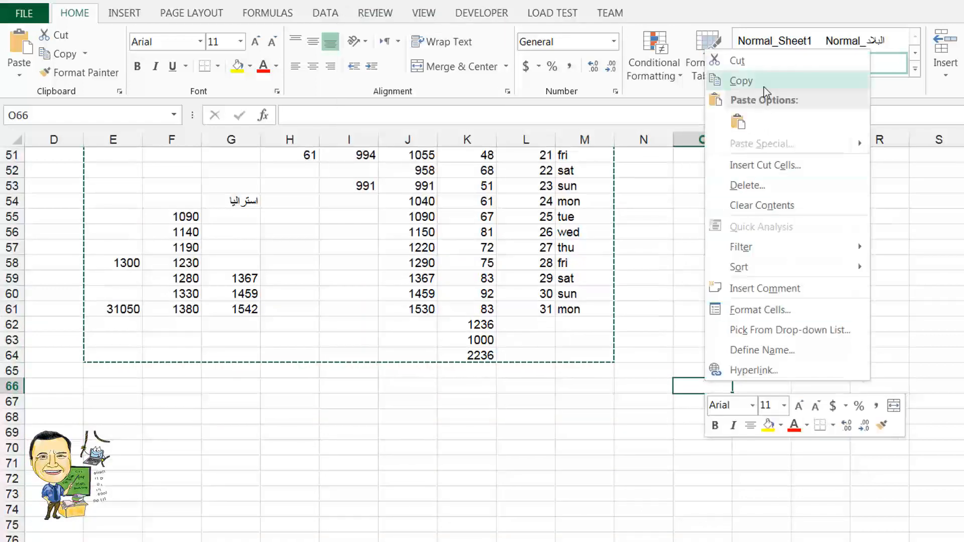
pyautogui.click(680, 382)
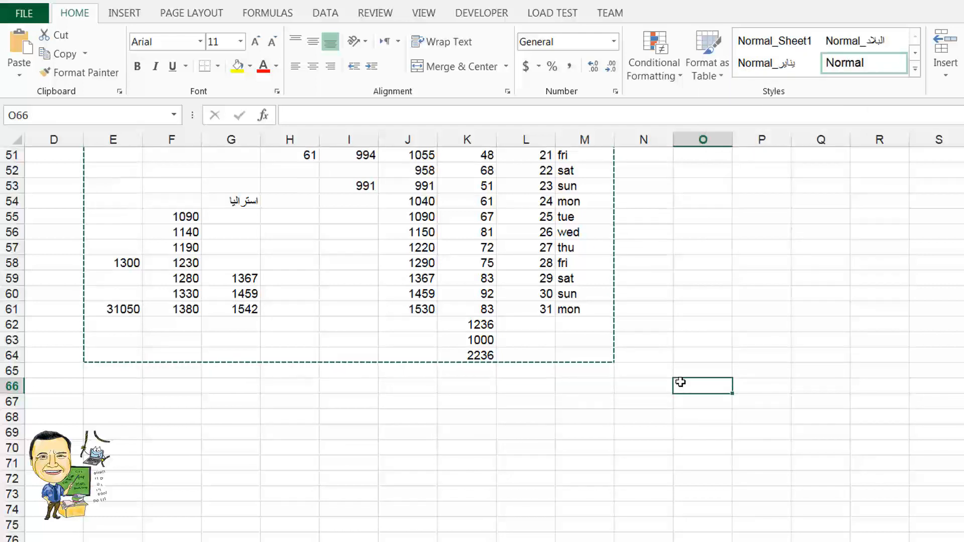
pyautogui.hotkey('ctrl', 'v')
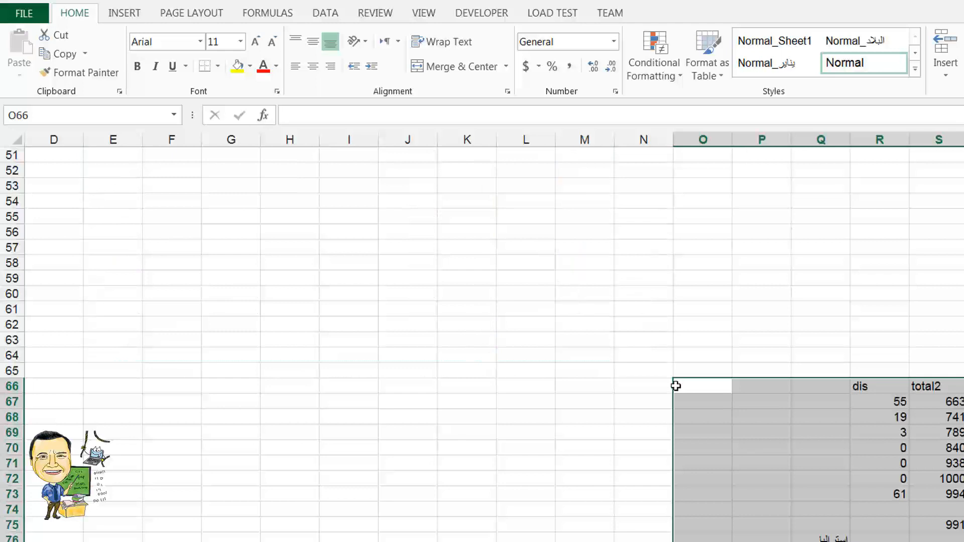
# Step: Undo the table's move to O66 and cancel the pending cut
pyautogui.click(56, 1)
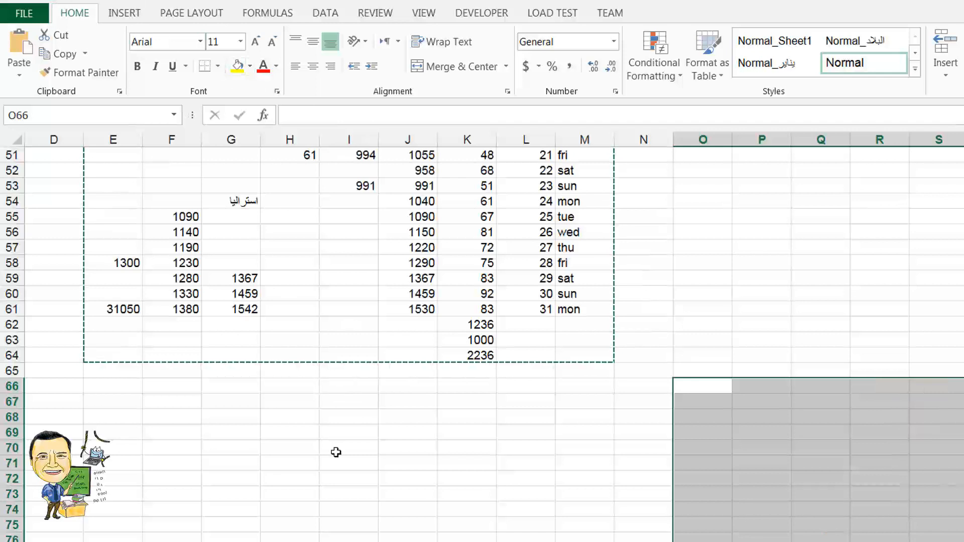
pyautogui.scroll(3, 336, 451)
pyautogui.press('Escape')
# Step: Delete the cells D43:M65 holding the copied table, shifting cells up, and return to the top of the sheet
pyautogui.moveTo(578, 185); pyautogui.dragTo(50, 480)
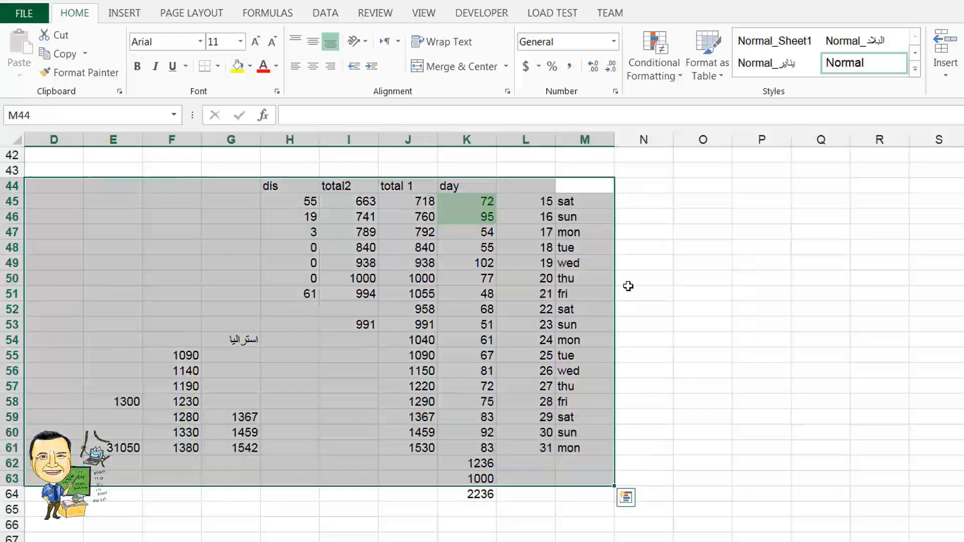
pyautogui.click(634, 251)
pyautogui.moveTo(603, 172); pyautogui.dragTo(55, 511)
pyautogui.rightClick(282, 372)
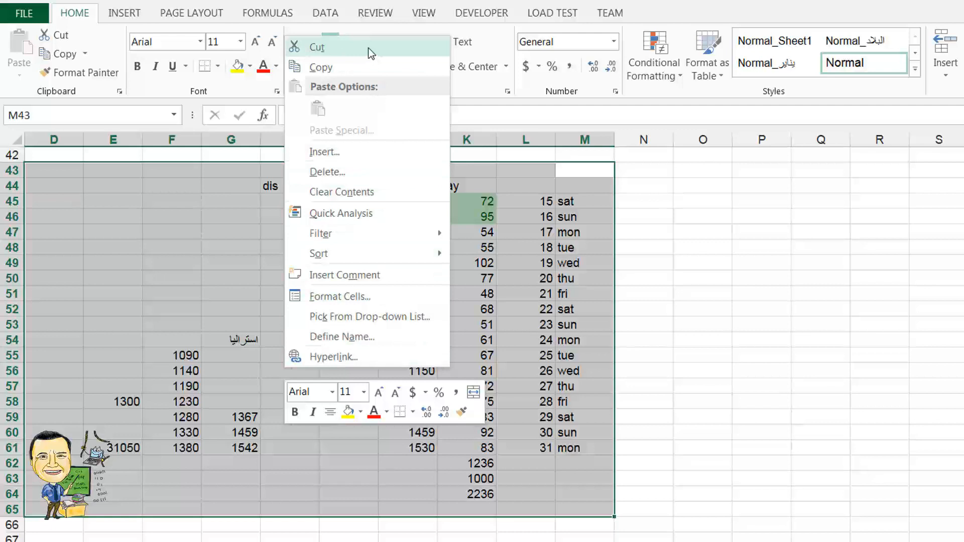
pyautogui.click(322, 171)
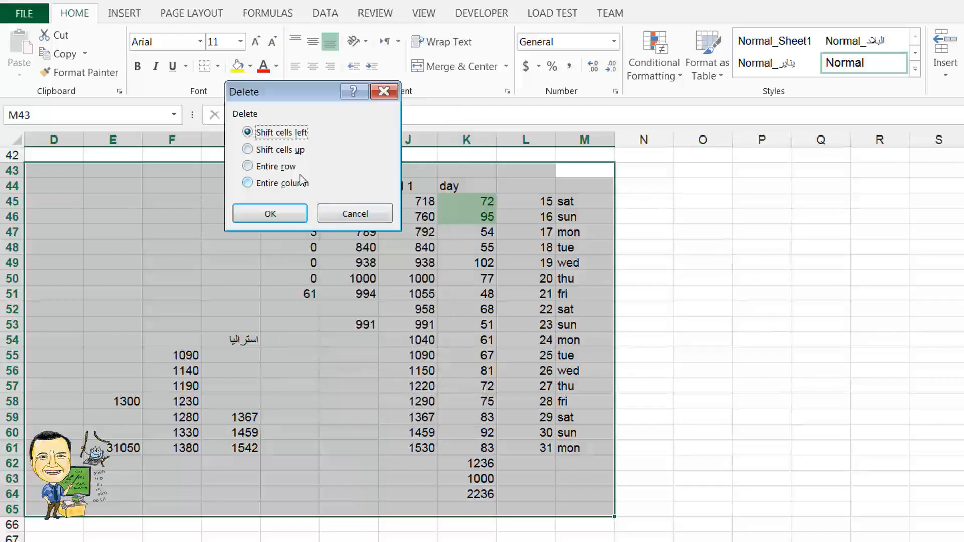
pyautogui.click(298, 151)
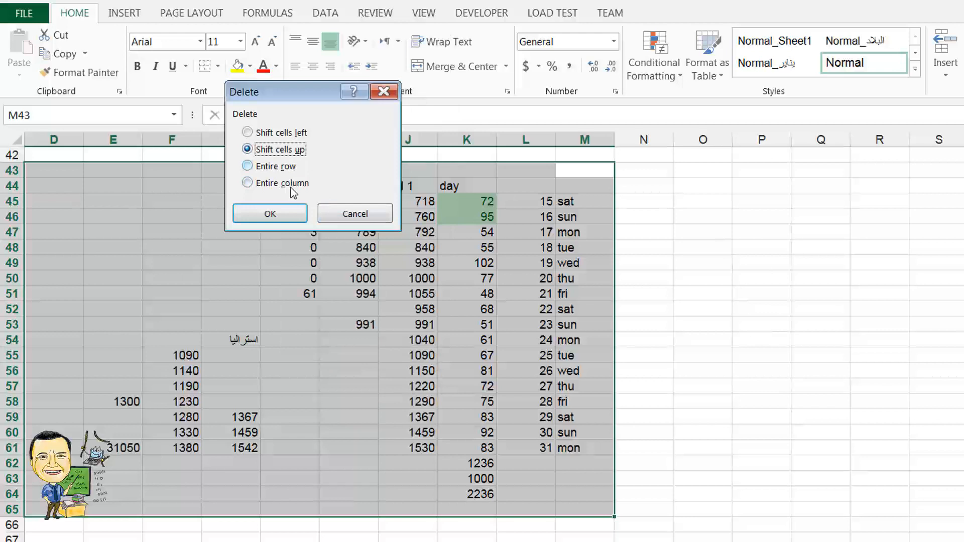
pyautogui.click(285, 216)
pyautogui.click(440, 405)
pyautogui.scroll(14, 440, 407)
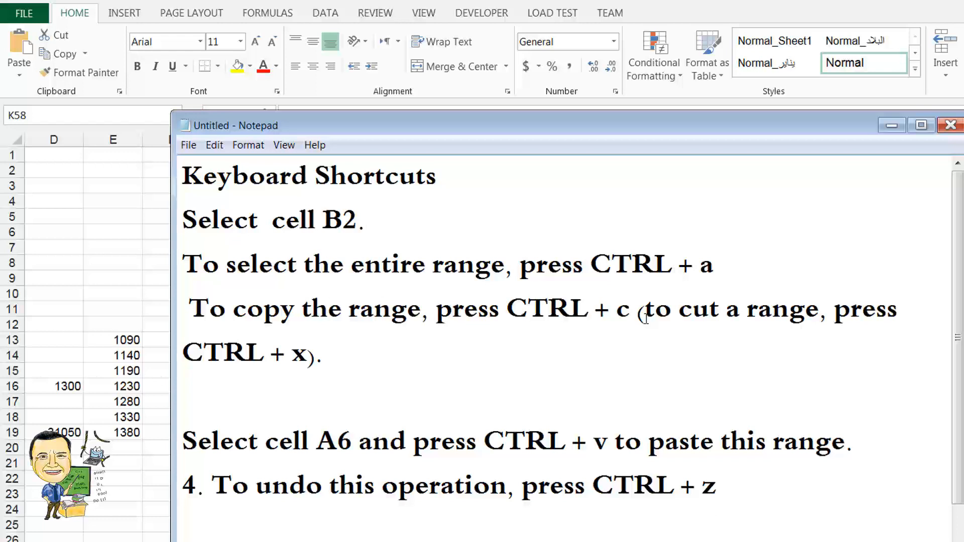
# Step: Highlight the copy, select-all, cut, paste and undo instructions in the Notepad notes, and return to cell L19 in Excel
pyautogui.moveTo(639, 314); pyautogui.dragTo(516, 317)
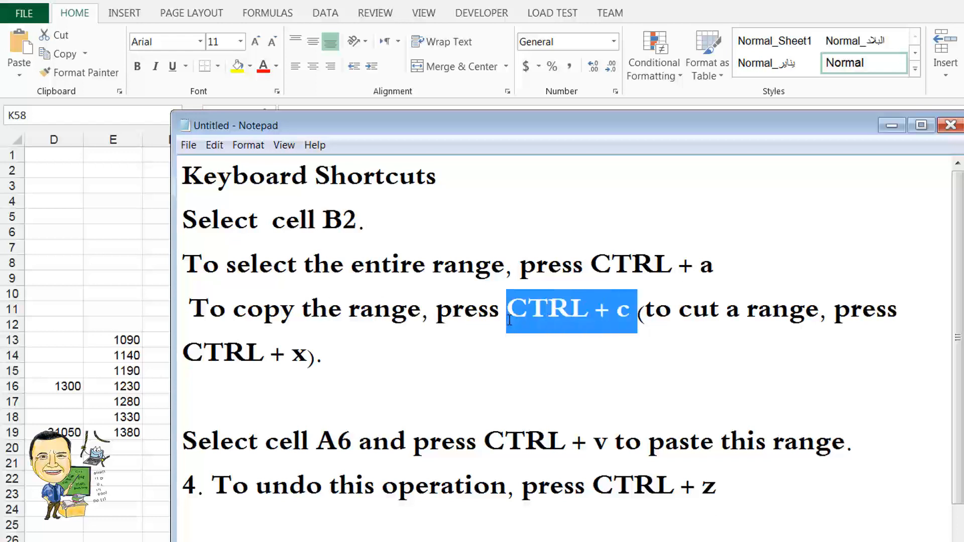
pyautogui.moveTo(719, 265); pyautogui.dragTo(591, 266)
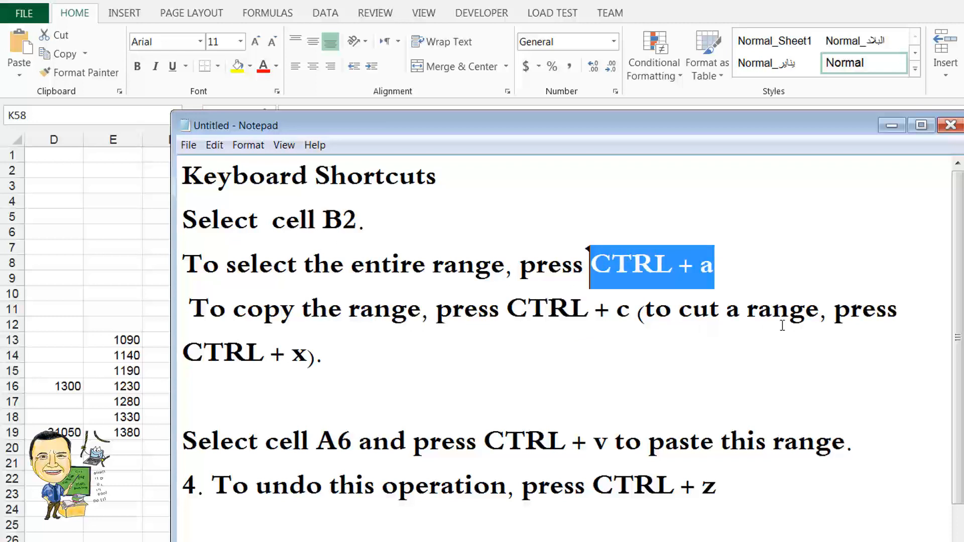
pyautogui.moveTo(307, 354); pyautogui.dragTo(182, 355)
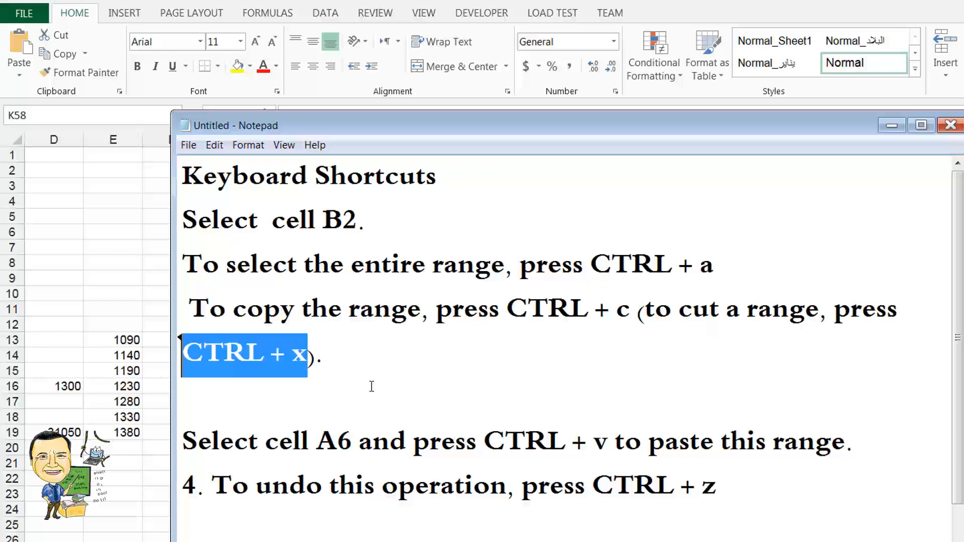
pyautogui.moveTo(616, 442); pyautogui.dragTo(412, 448)
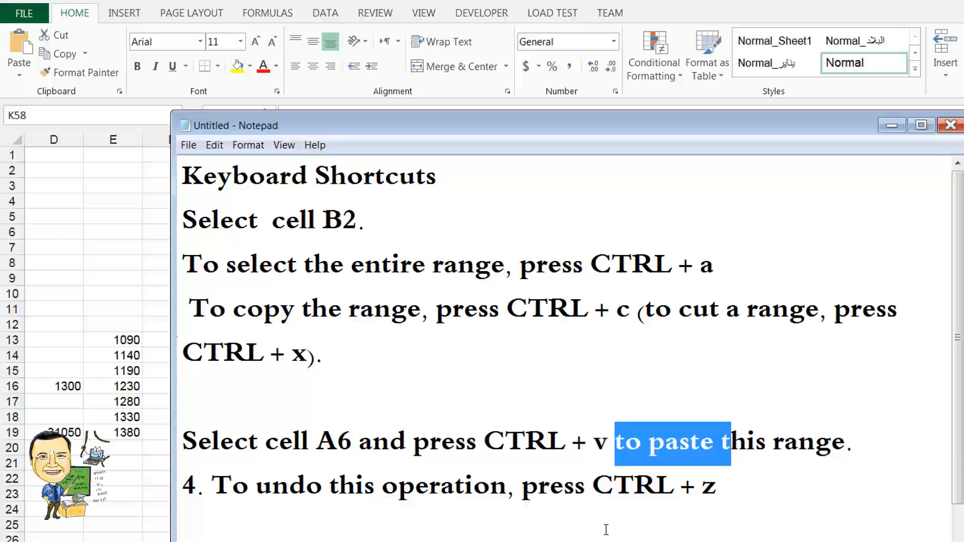
pyautogui.moveTo(593, 488); pyautogui.dragTo(723, 474)
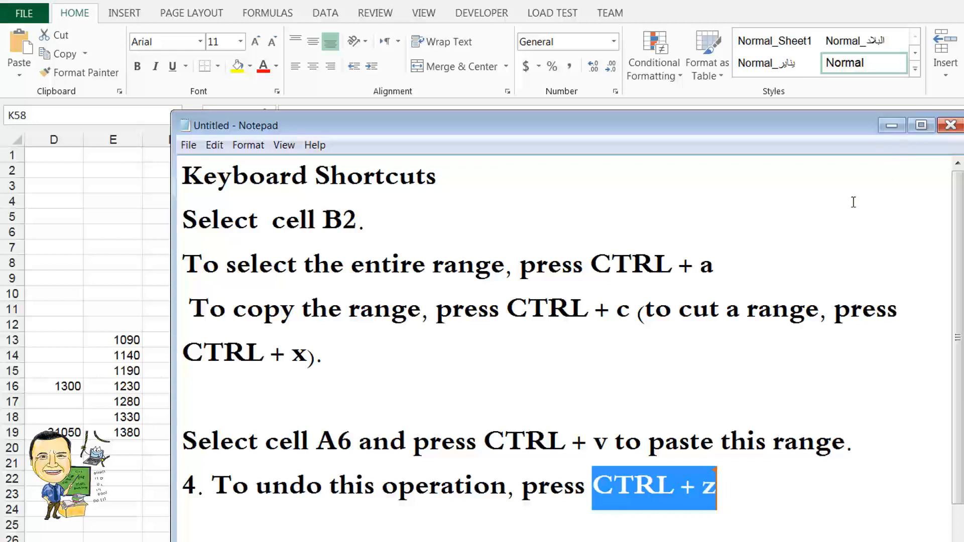
pyautogui.hotkey('alt', 'Tab')
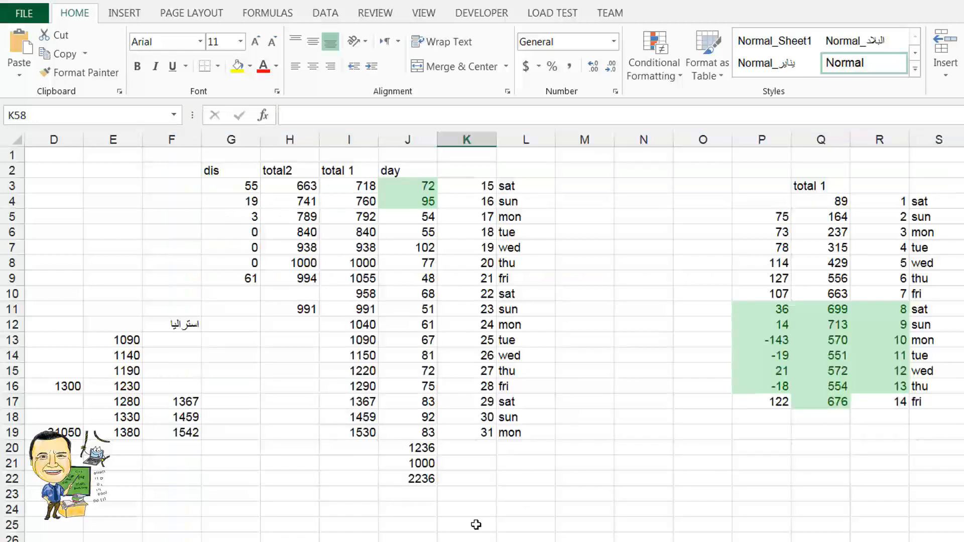
pyautogui.click(515, 434)
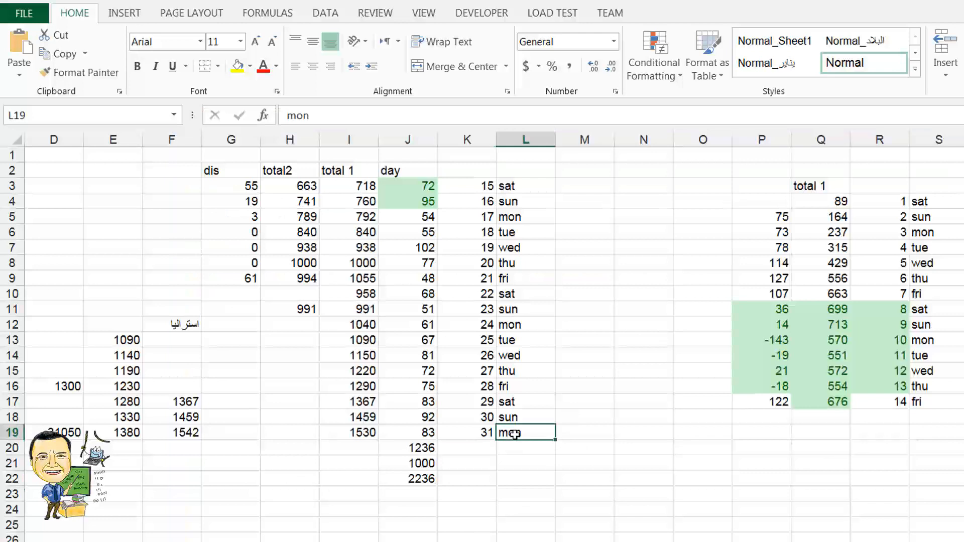
# Step: Copy the weekday text in cell L19 and paste it into cell N20
pyautogui.hotkey('ctrl', 'c')
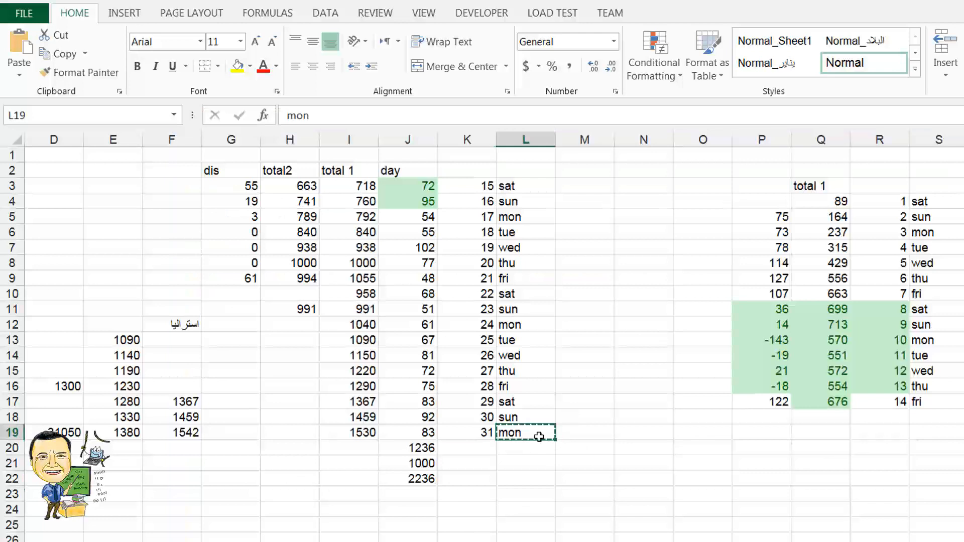
pyautogui.click(617, 445)
pyautogui.hotkey('ctrl', 'v')
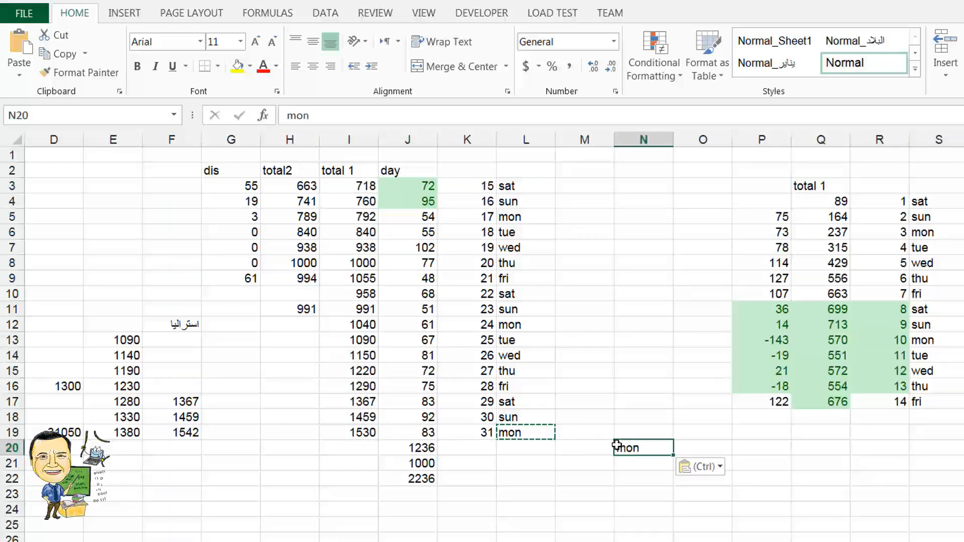
pyautogui.rightClick(638, 446)
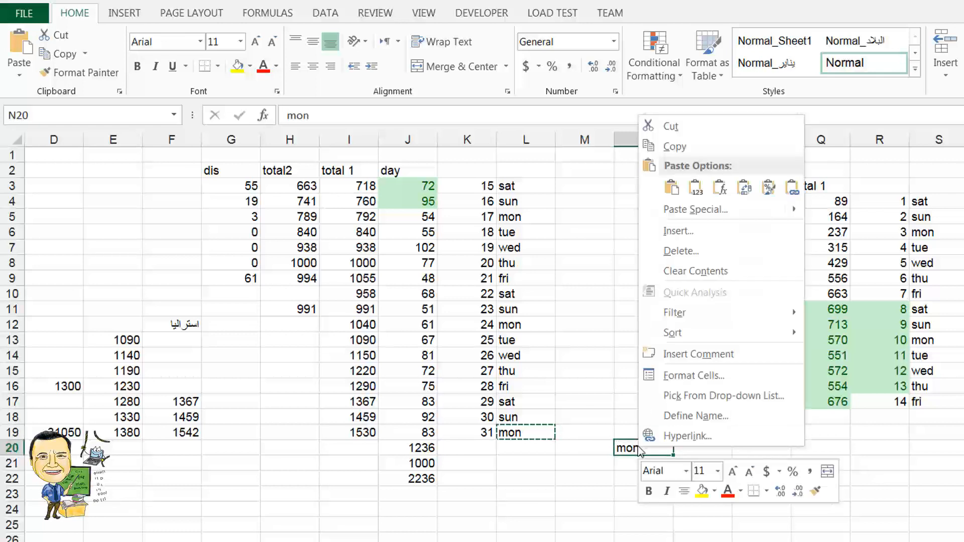
pyautogui.press('Escape')
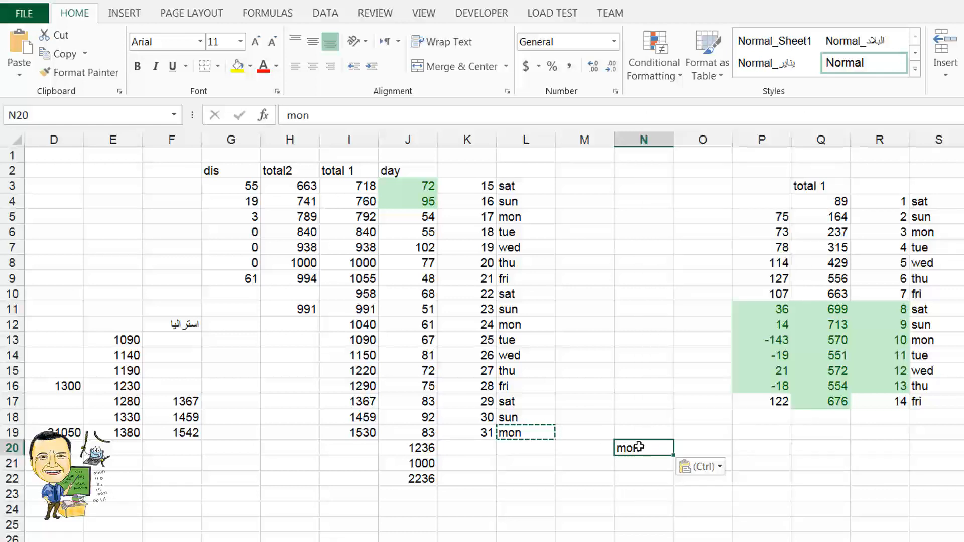
pyautogui.press('Right')
pyautogui.press('Right')
pyautogui.press('Down')
pyautogui.press('Down')
pyautogui.hotkey('ctrl', 'c')
# Step: Cut the weekday text from cell N20, paste it into P22, and undo the move
pyautogui.click(641, 452)
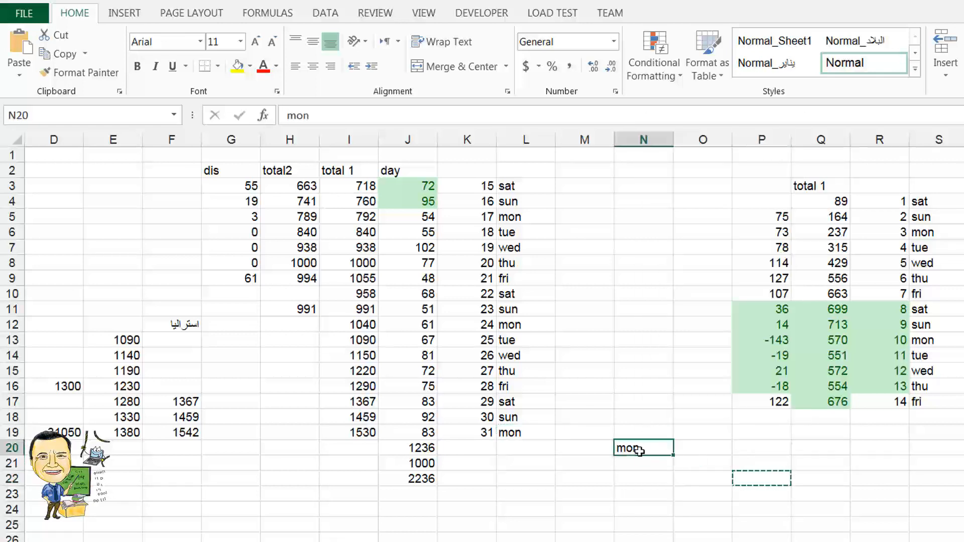
pyautogui.hotkey('ctrl', 'c')
pyautogui.click(752, 481)
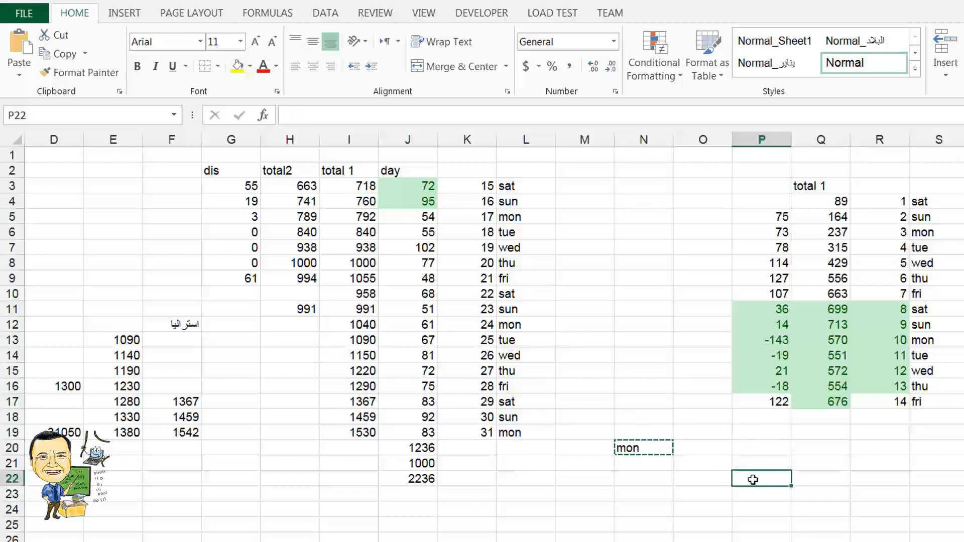
pyautogui.press('Return')
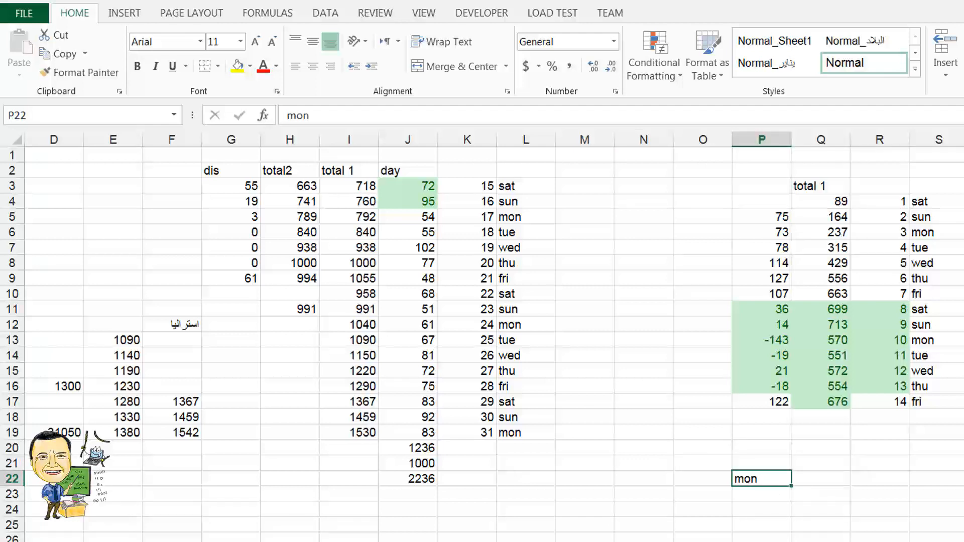
pyautogui.hotkey('ctrl', 'z')
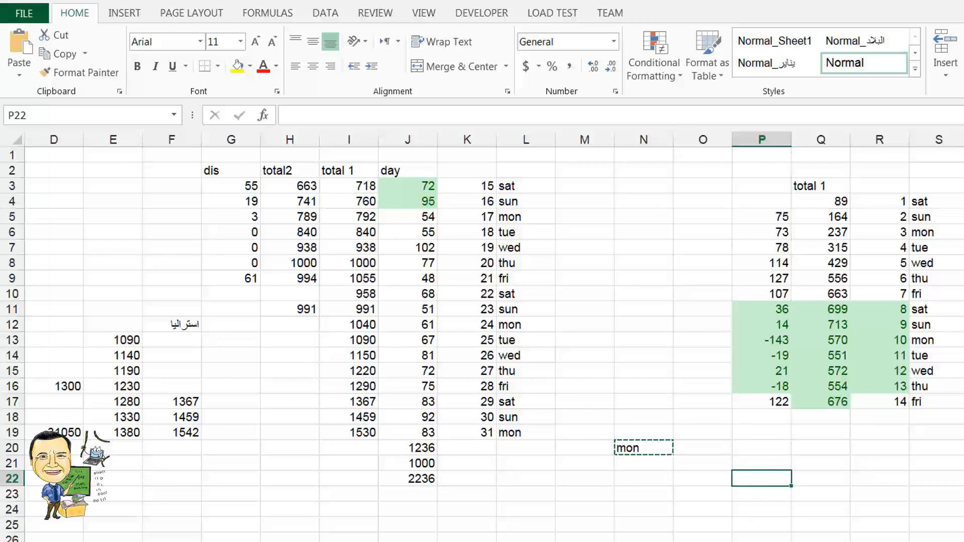
# Step: Show the Moving section of the Notepad shortcut notes and return to the Excel sheet
pyautogui.hotkey('alt', 'Tab')
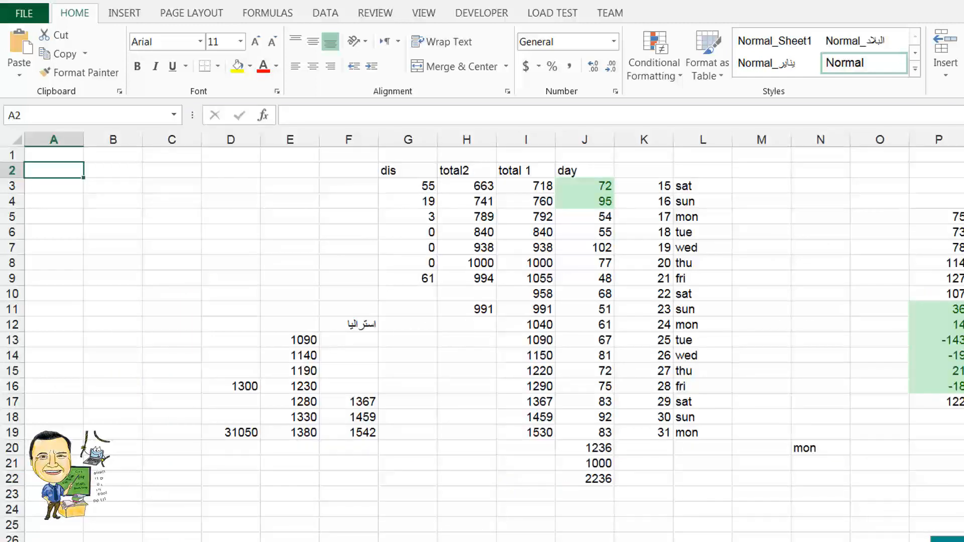
pyautogui.hotkey('alt', 'Tab')
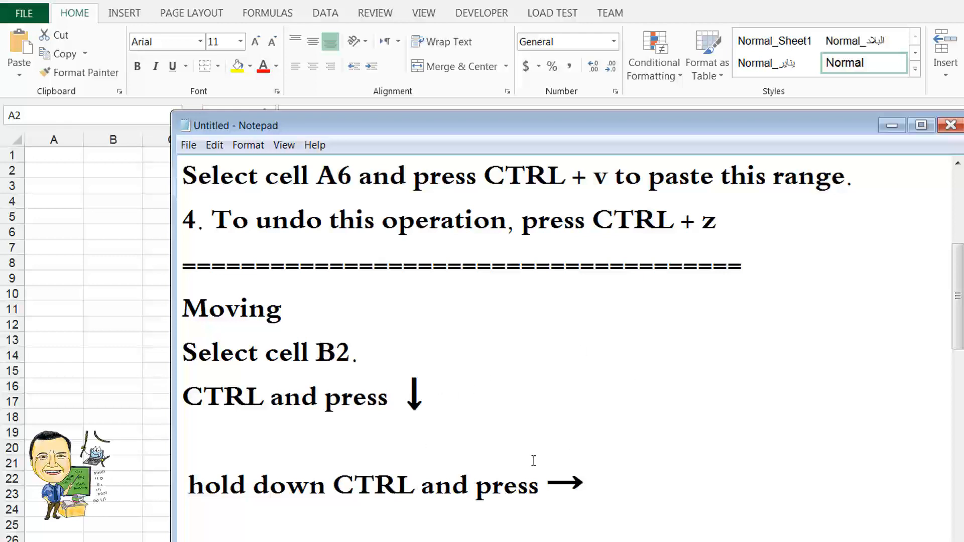
pyautogui.click(892, 125)
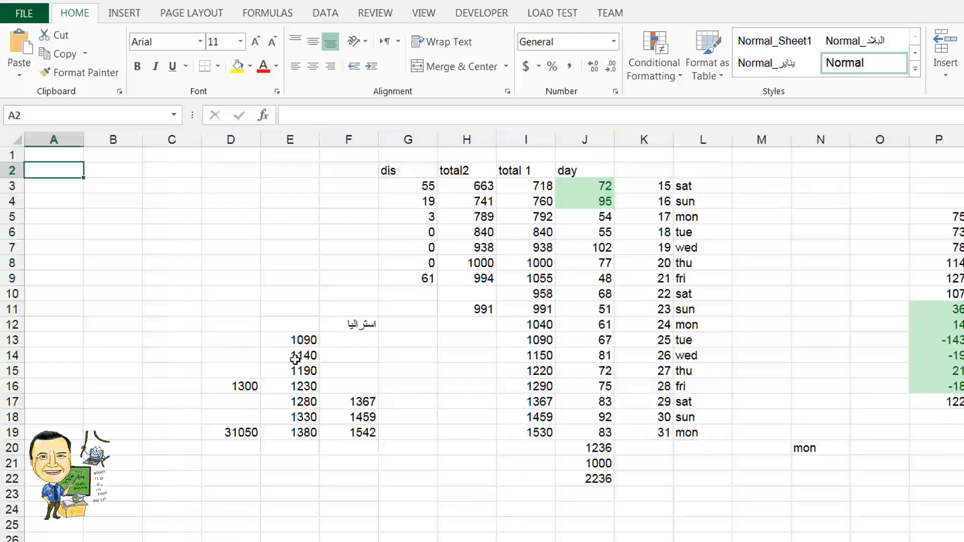
# Step: Jump from cell A1 to the last column of row 1, XFD, and back to A1
pyautogui.click(69, 156)
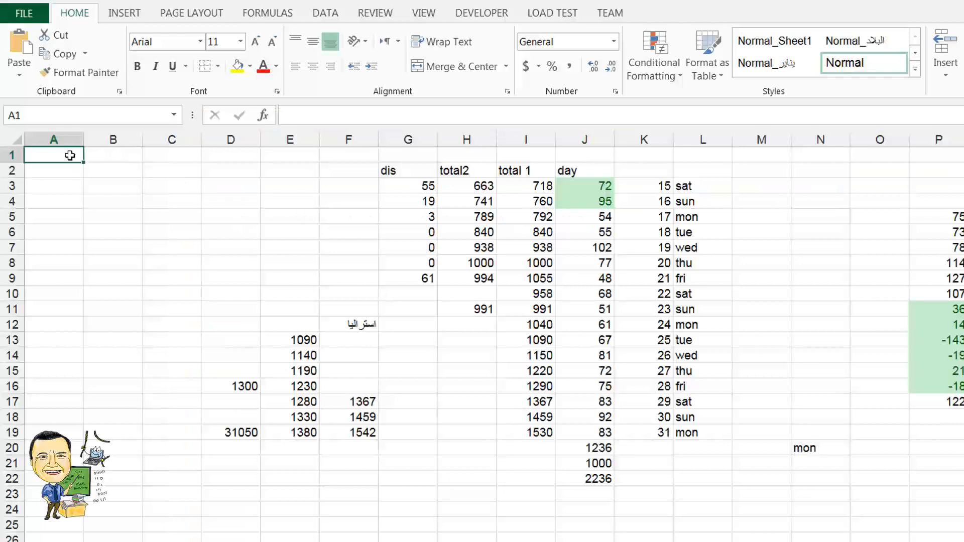
pyautogui.hotkey('ctrl', 'Right')
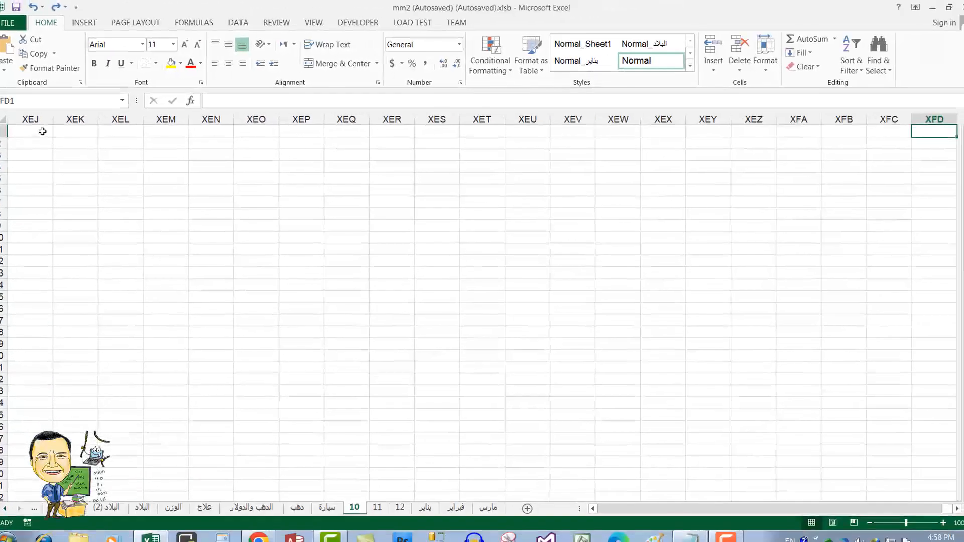
pyautogui.hotkey('ctrl', 'Left')
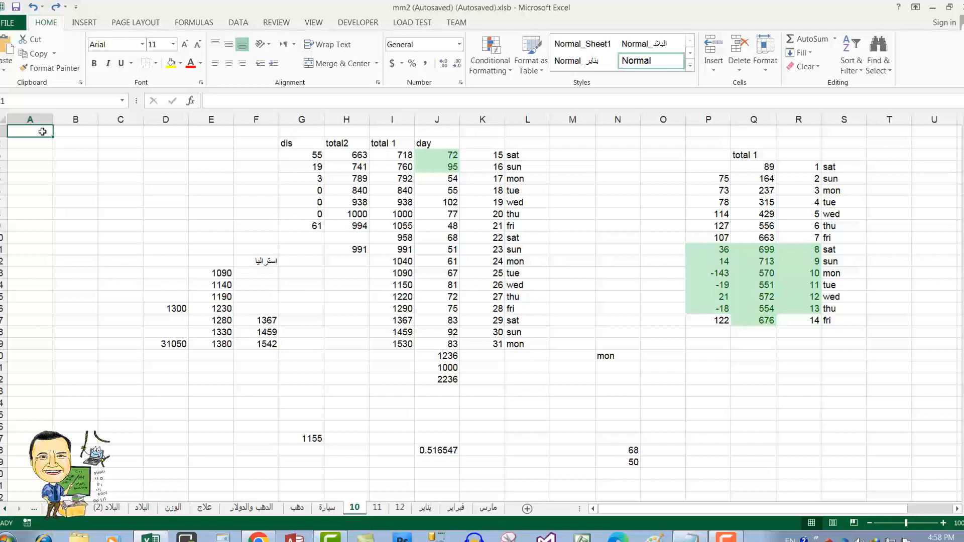
# Step: Jump from A2 across the data edges of row 2 to column XFD, and back to the dis header in G2
pyautogui.press('Down')
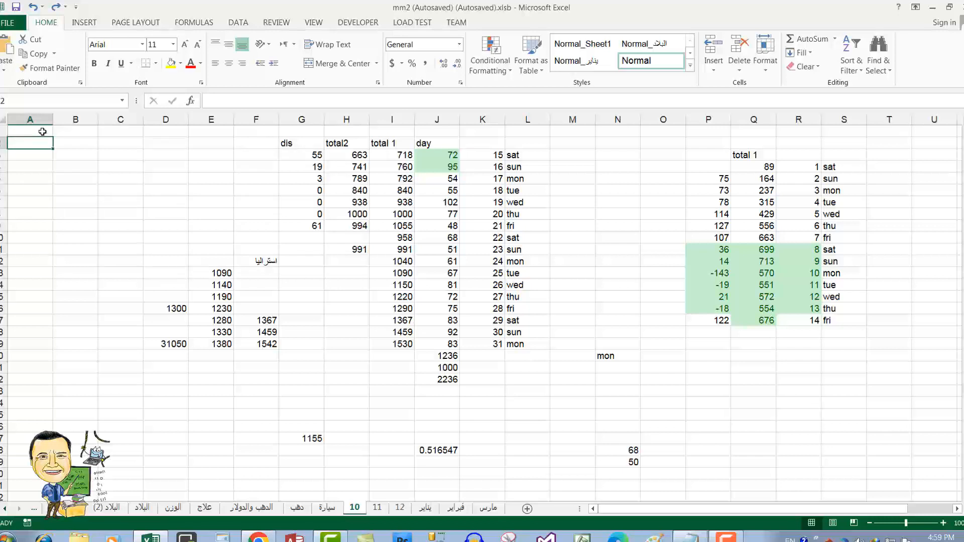
pyautogui.hotkey('ctrl', 'Right')
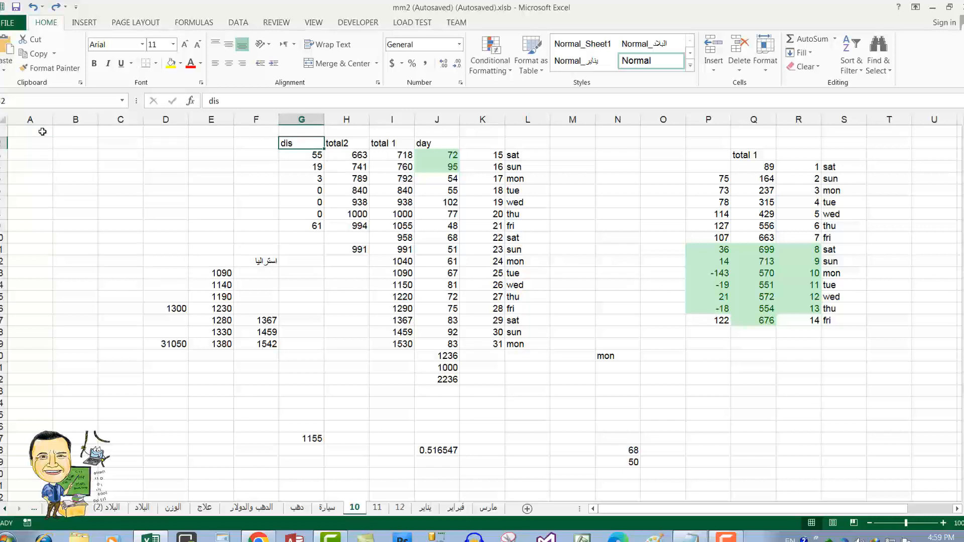
pyautogui.hotkey('ctrl', 'Right')
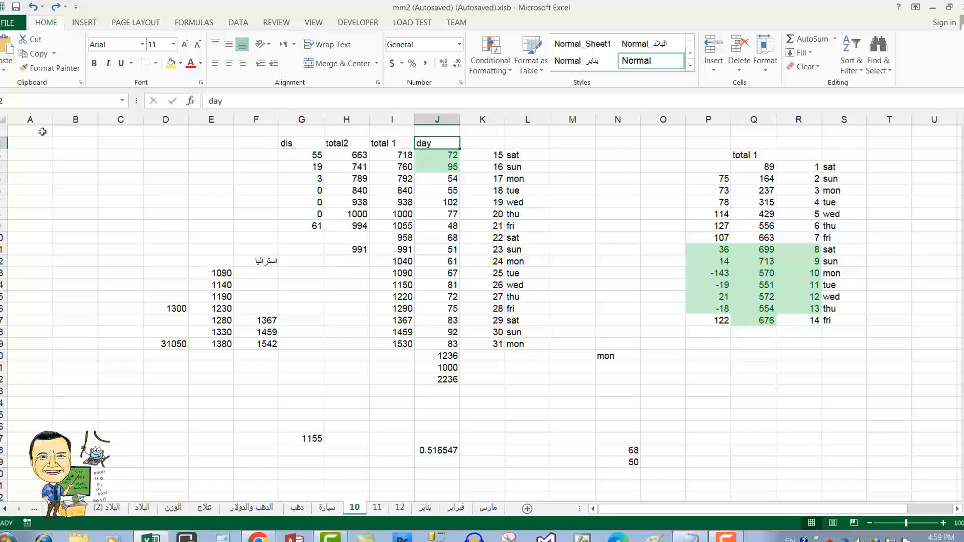
pyautogui.hotkey('ctrl', 'Right')
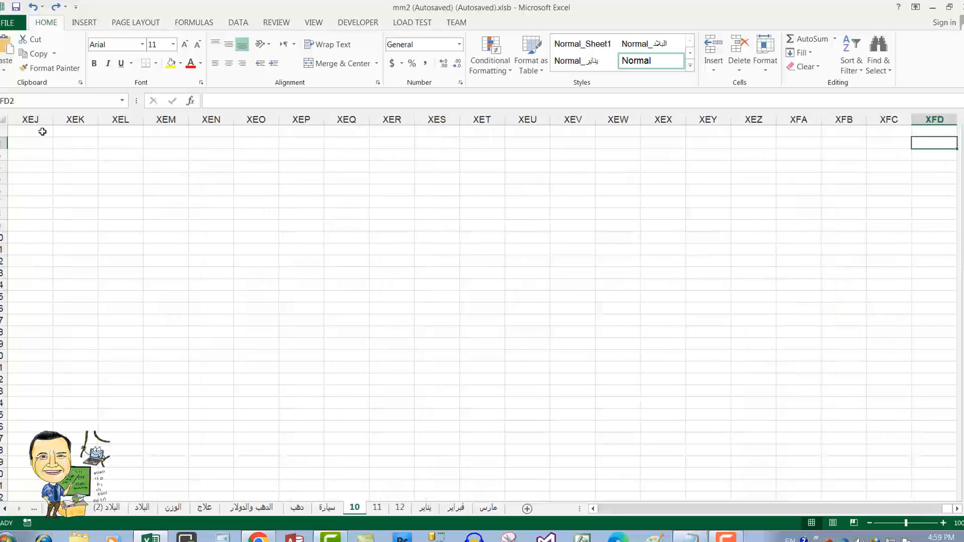
pyautogui.hotkey('ctrl', 'Left')
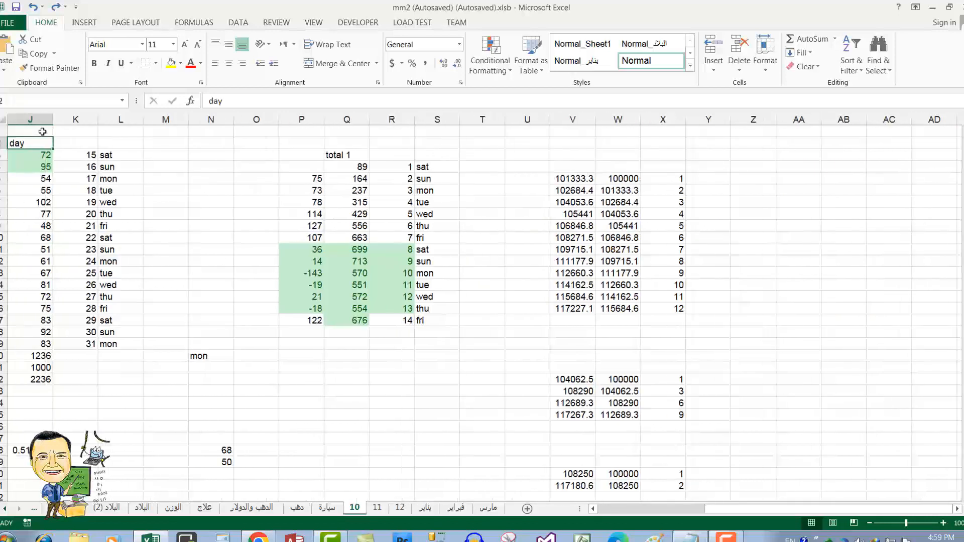
pyautogui.hotkey('ctrl', 'Left')
# Step: Jump from G3 across the data edges of row 3 to column XFD, and return to cell A3
pyautogui.press('Down')
pyautogui.hotkey('ctrl', 'Right')
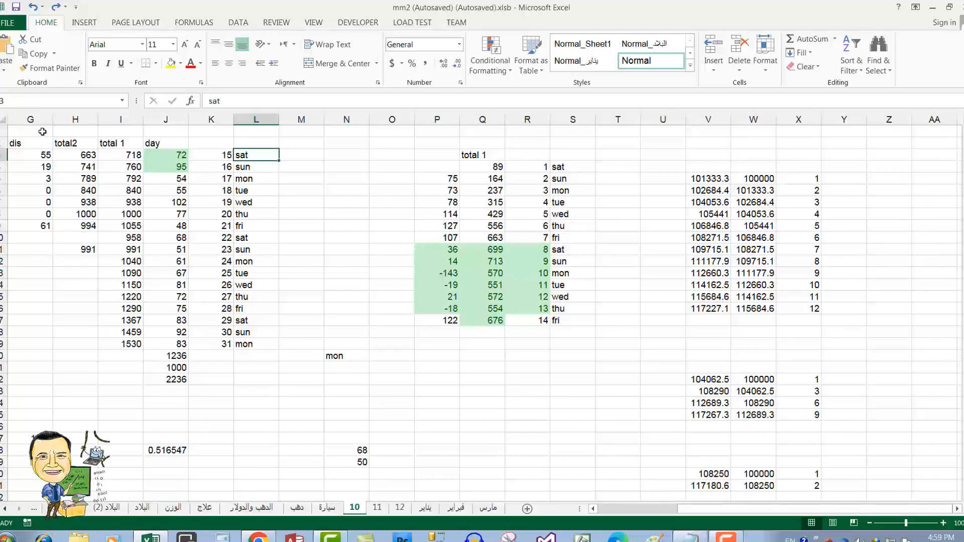
pyautogui.hotkey('ctrl', 'Right')
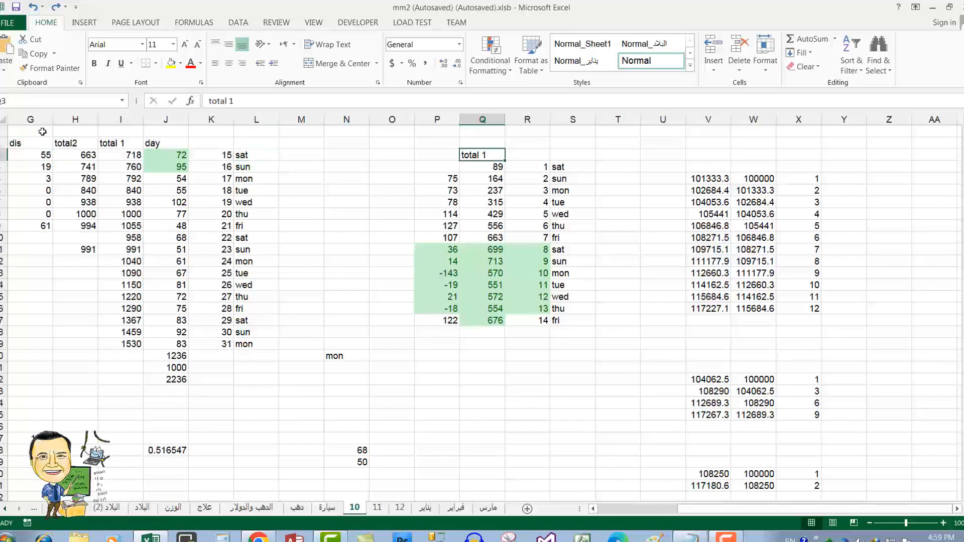
pyautogui.hotkey('ctrl', 'Right')
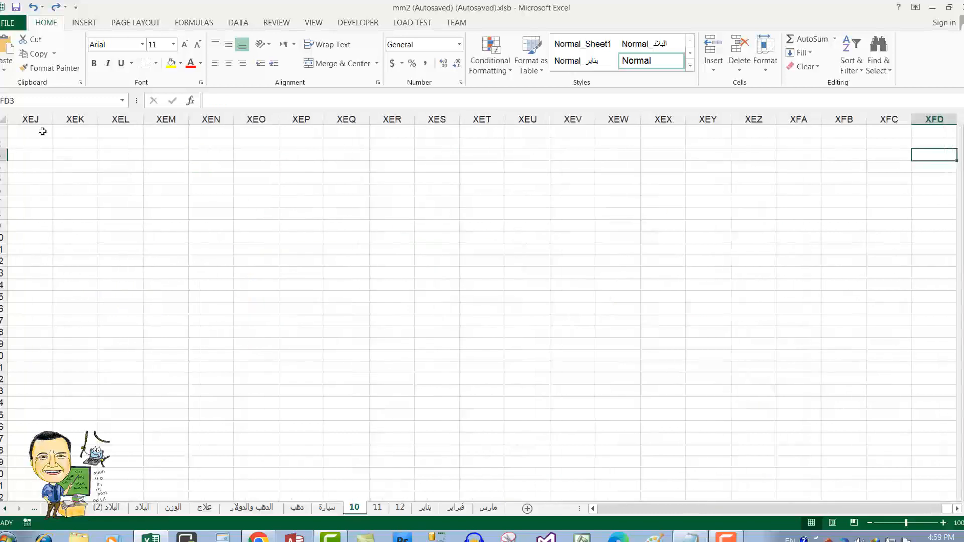
pyautogui.press('Home')
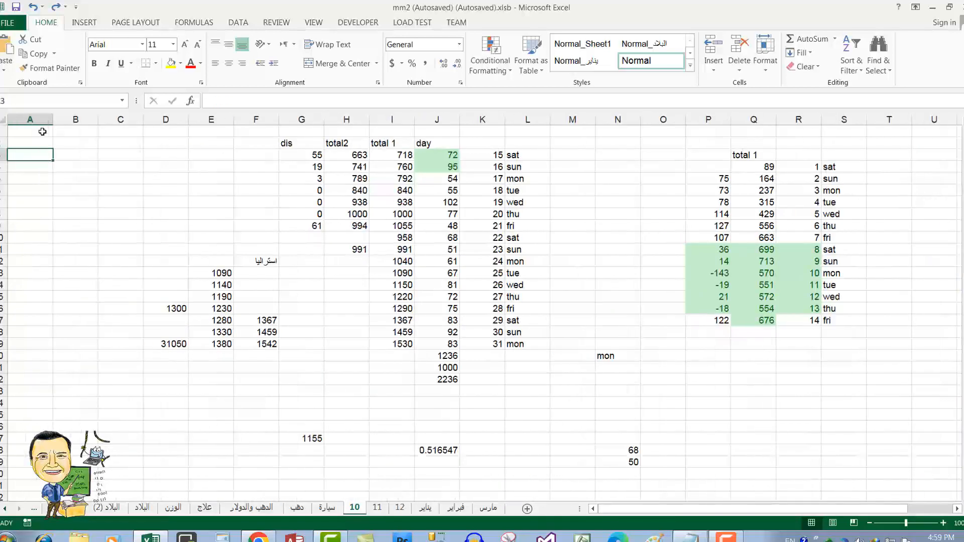
# Step: Jump from cell A1 to the sheet's last row, 1048576, and back to A1
pyautogui.press('Up')
pyautogui.press('Up')
pyautogui.hotkey('ctrl', 'Down')
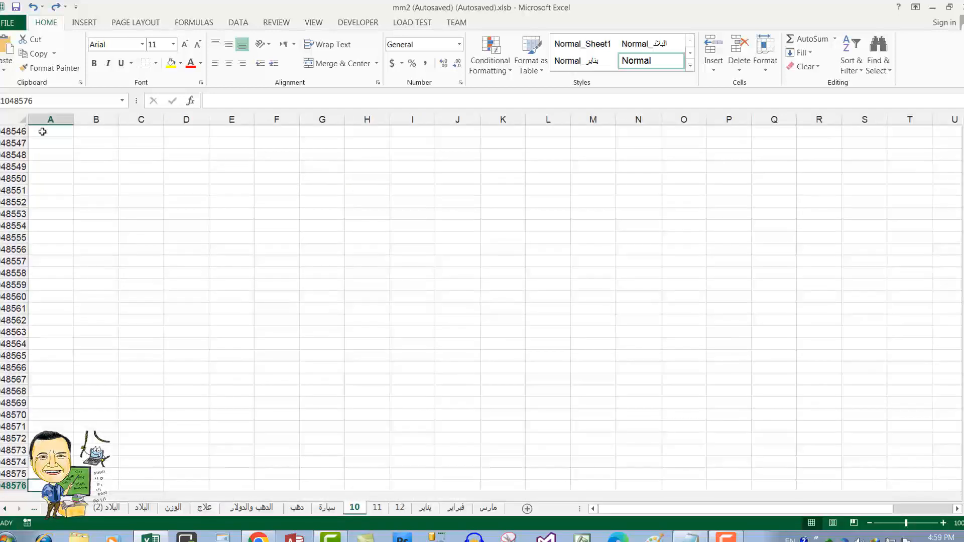
pyautogui.hotkey('ctrl', 'Up')
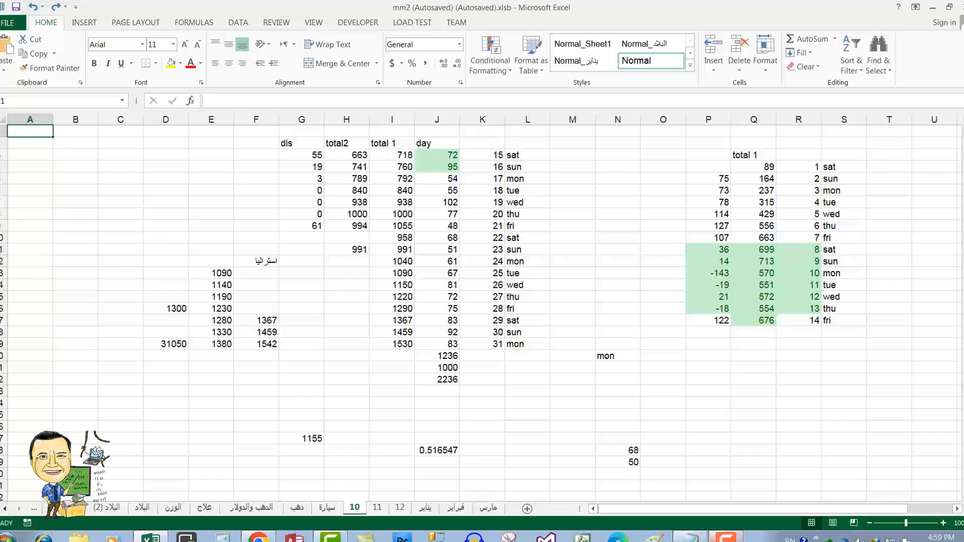
# Step: Review the Selecting section of the Notepad shortcut notes and return to the Excel sheet
pyautogui.click(705, 538)
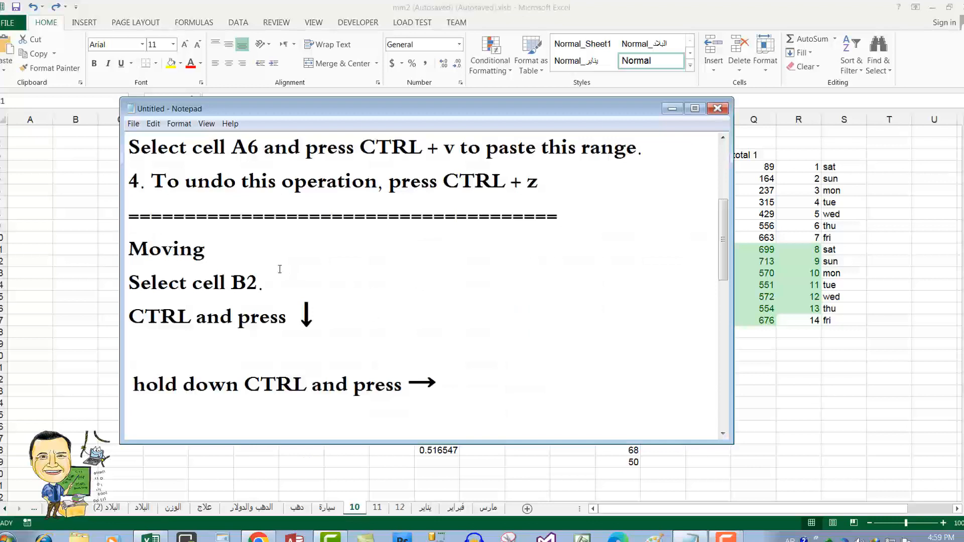
pyautogui.scroll(-3, 286, 269)
pyautogui.scroll(-3, 263, 292)
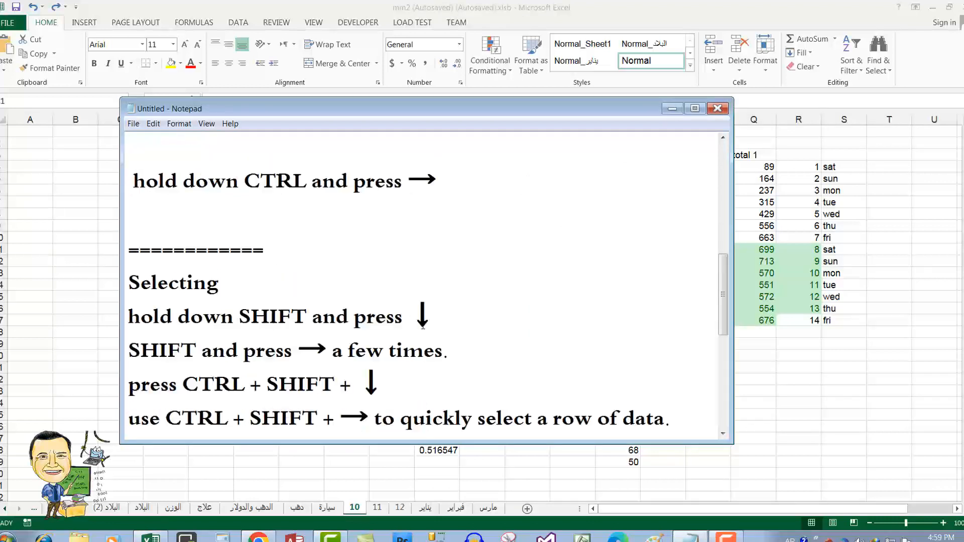
pyautogui.click(672, 109)
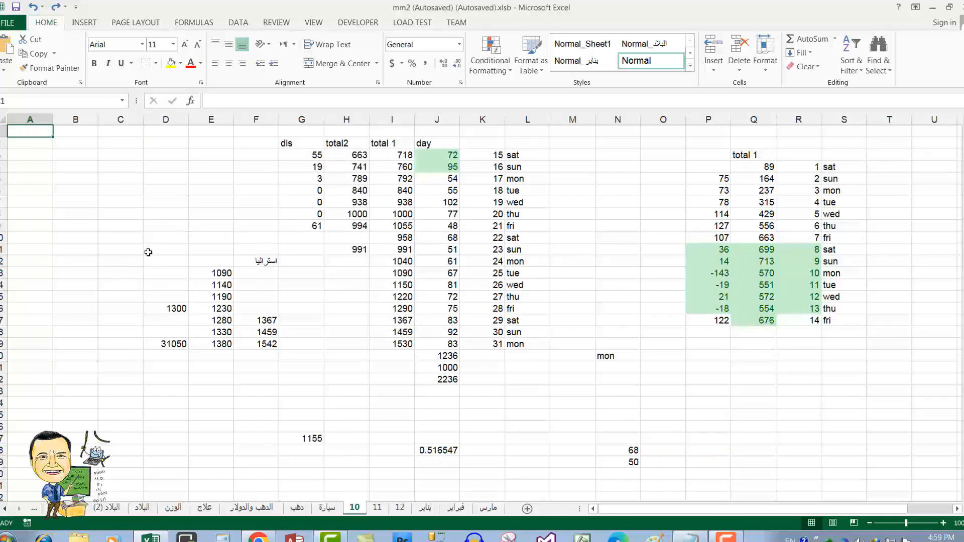
# Step: Extend the selection from A1 cell by cell along row 1 past column AS, and return to A1
pyautogui.hotkey('shift', 'Right')
pyautogui.hotkey('shift', 'Right')
pyautogui.hotkey('shift', 'Right')
pyautogui.hotkey('shift', 'Right')
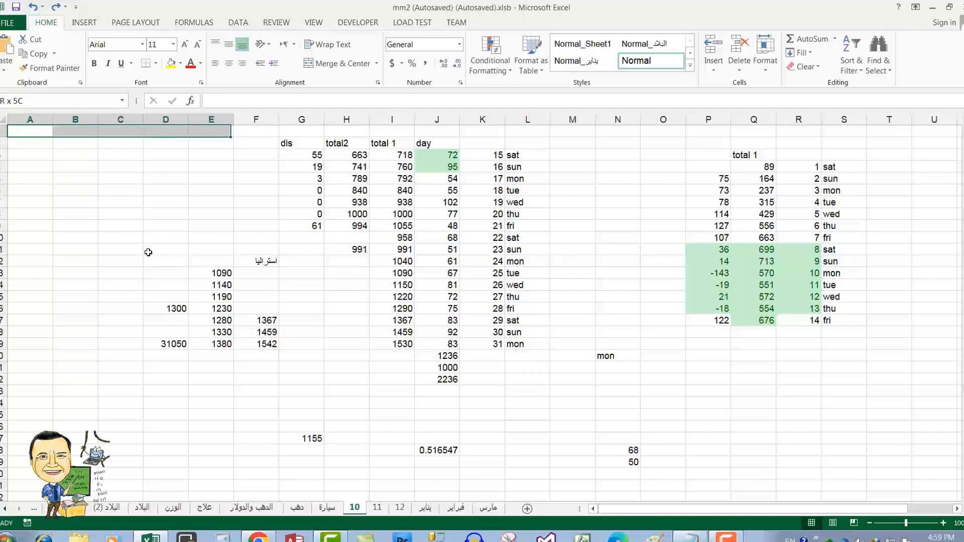
pyautogui.hotkey('shift', 'Right')
pyautogui.hotkey('shift', 'Right')
pyautogui.hotkey('shift', 'Right')
pyautogui.hotkey('shift', 'Right')
pyautogui.hotkey('shift', 'Right')
pyautogui.hotkey('shift', 'Right')
pyautogui.hotkey('shift', 'Right')
pyautogui.hotkey('shift', 'Right')
pyautogui.hotkey('shift', 'Right')
pyautogui.hotkey('shift', 'Right')
pyautogui.hotkey('shift', 'Right')
pyautogui.hotkey('shift', 'Right')
pyautogui.hotkey('shift', 'Right')
pyautogui.hotkey('shift', 'Right')
pyautogui.hotkey('shift', 'Right')
pyautogui.hotkey('shift', 'Right')
pyautogui.hotkey('shift', 'Right')
pyautogui.hotkey('shift', 'Right')
pyautogui.hotkey('shift', 'Right')
pyautogui.hotkey('shift', 'Right')
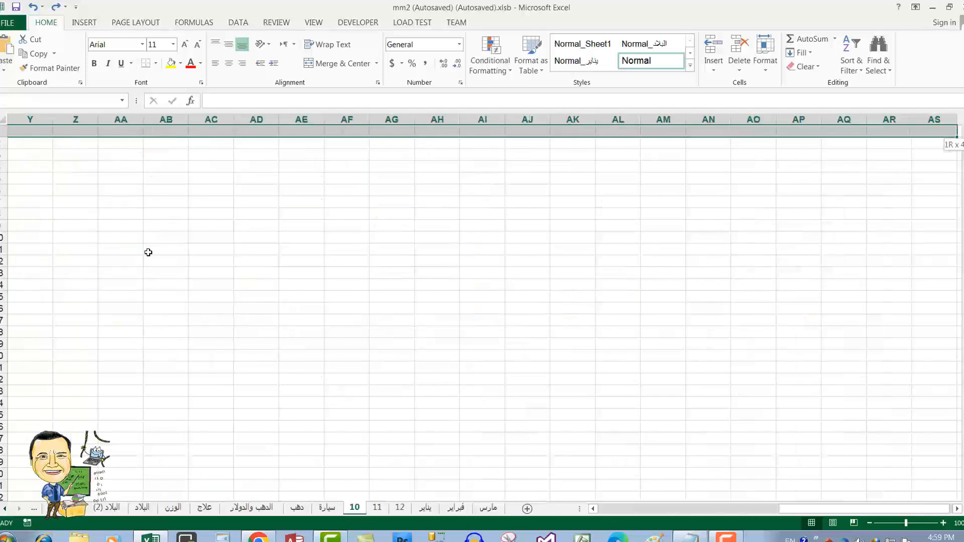
pyautogui.hotkey('shift', 'Right')
pyautogui.hotkey('shift', 'Right')
pyautogui.hotkey('shift', 'Right')
pyautogui.hotkey('shift', 'Right')
pyautogui.hotkey('shift', 'Right')
pyautogui.hotkey('shift', 'Right')
pyautogui.hotkey('shift', 'Right')
pyautogui.hotkey('shift', 'Right')
pyautogui.hotkey('shift', 'Right')
pyautogui.hotkey('shift', 'Right')
pyautogui.hotkey('shift', 'Right')
pyautogui.hotkey('shift', 'Right')
pyautogui.hotkey('shift', 'Right')
pyautogui.hotkey('shift', 'Right')
pyautogui.hotkey('shift', 'Right')
pyautogui.hotkey('shift', 'Right')
pyautogui.hotkey('shift', 'Right')
pyautogui.hotkey('shift', 'Right')
pyautogui.hotkey('shift', 'Right')
pyautogui.hotkey('shift', 'Right')
pyautogui.hotkey('shift', 'Left')
pyautogui.hotkey('shift', 'Left')
pyautogui.hotkey('ctrl', 'Home')
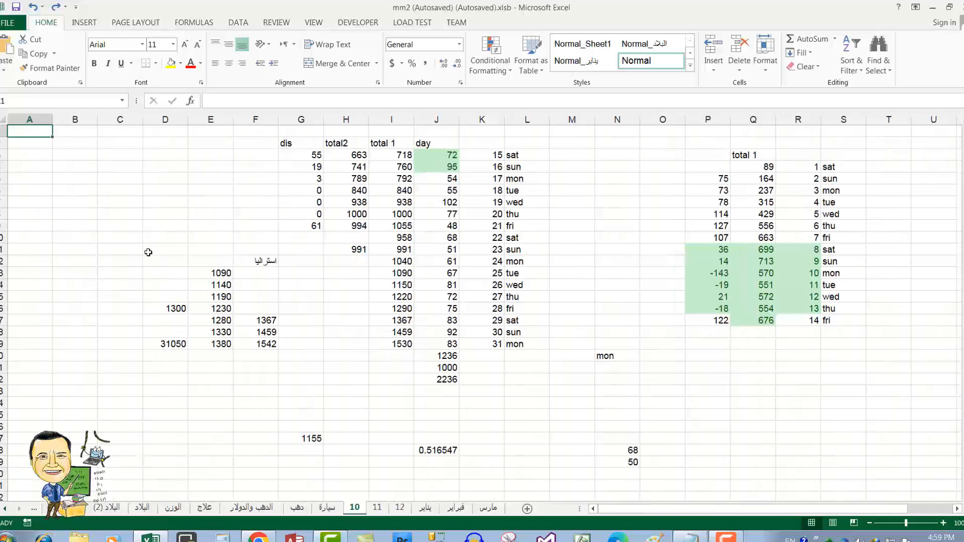
# Step: Extend the selection from A1 down and across to cover A1:I17, and finish by selecting only cell E2
pyautogui.hotkey('shift', 'Down')
pyautogui.hotkey('shift', 'Down')
pyautogui.hotkey('shift', 'Down')
pyautogui.hotkey('shift', 'Down')
pyautogui.hotkey('shift', 'Down')
pyautogui.hotkey('shift', 'Down')
pyautogui.hotkey('shift', 'Down')
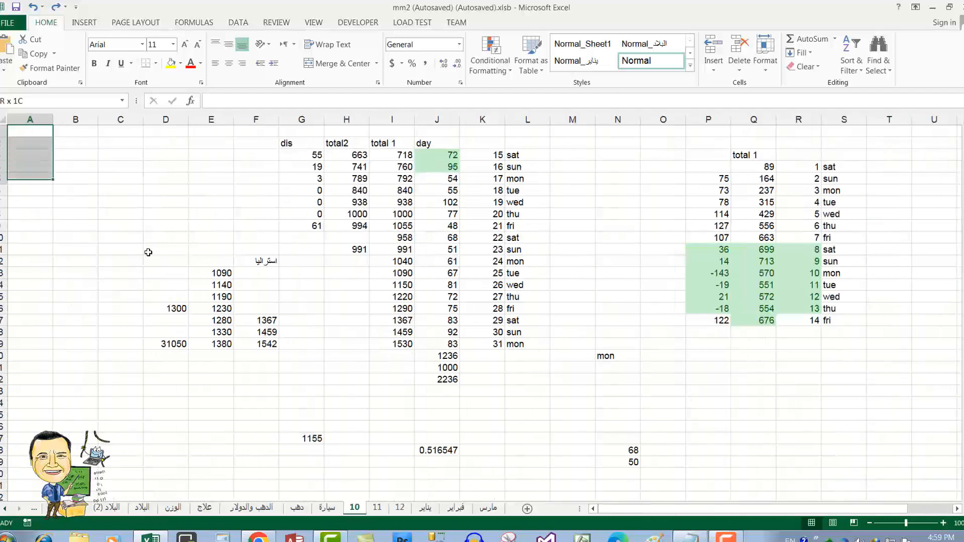
pyautogui.hotkey('shift', 'Right')
pyautogui.hotkey('shift', 'Right')
pyautogui.hotkey('shift', 'Right')
pyautogui.hotkey('shift', 'Down')
pyautogui.hotkey('shift', 'Down')
pyautogui.hotkey('shift', 'Down')
pyautogui.hotkey('shift', 'Down')
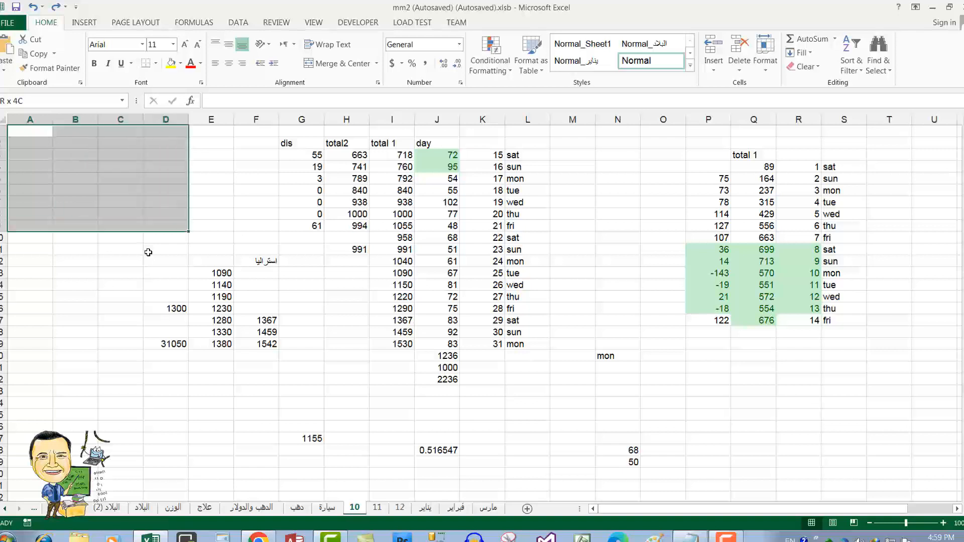
pyautogui.hotkey('shift', 'Right')
pyautogui.hotkey('shift', 'Right')
pyautogui.hotkey('shift', 'Down')
pyautogui.hotkey('shift', 'Down')
pyautogui.hotkey('shift', 'Down')
pyautogui.hotkey('shift', 'Down')
pyautogui.hotkey('shift', 'Right')
pyautogui.hotkey('shift', 'Right')
pyautogui.hotkey('shift', 'Right')
pyautogui.hotkey('shift', 'Down')
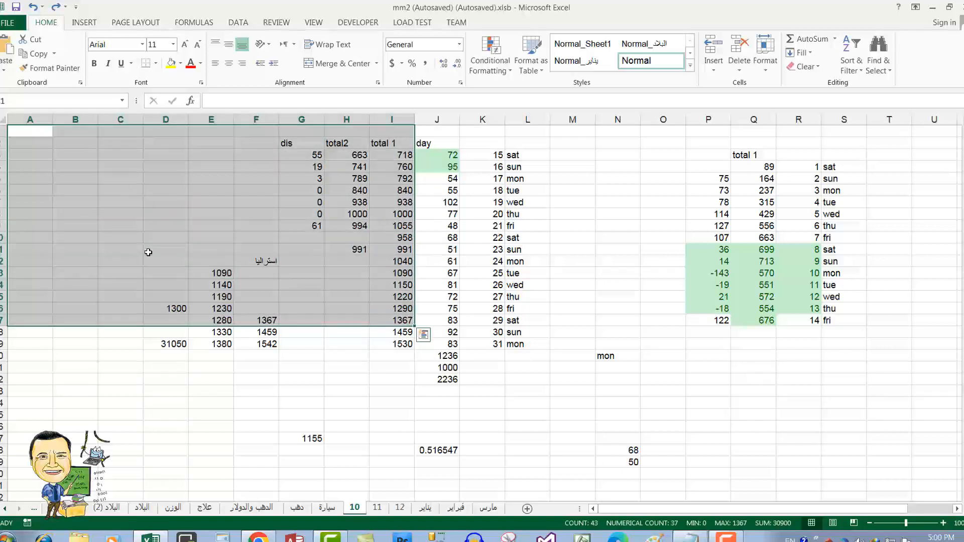
pyautogui.click(210, 142)
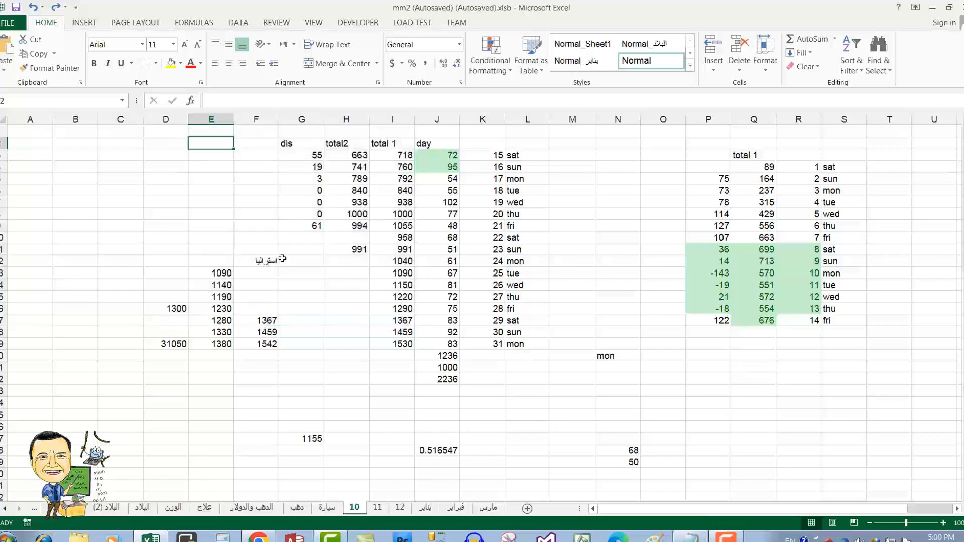
# Step: Extend the selection cell by cell from E2 down and across to cover E2:K16
pyautogui.hotkey('shift', 'Down')
pyautogui.hotkey('shift', 'Down')
pyautogui.hotkey('shift', 'Down')
pyautogui.hotkey('shift', 'Down')
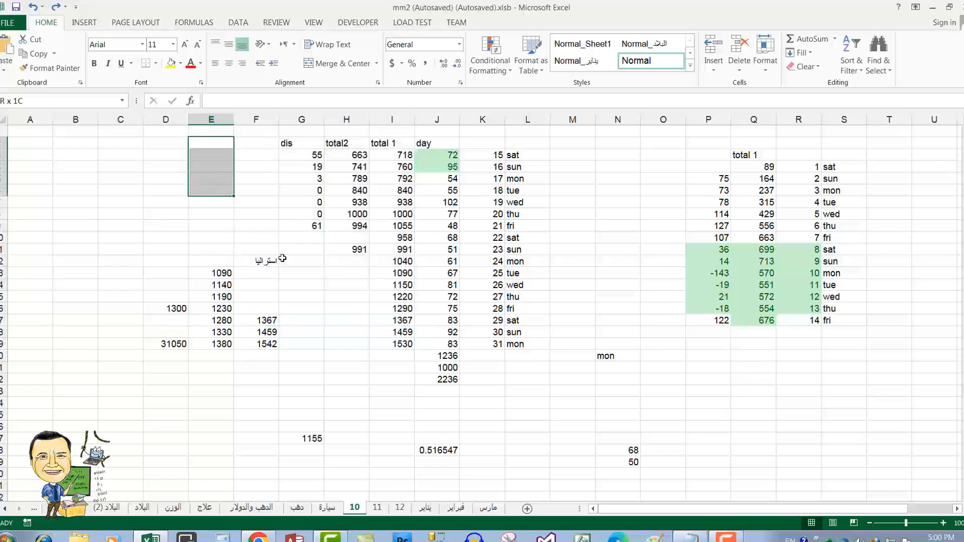
pyautogui.hotkey('shift', 'Right')
pyautogui.hotkey('shift', 'Right')
pyautogui.hotkey('shift', 'Right')
pyautogui.hotkey('shift', 'Down')
pyautogui.hotkey('shift', 'Down')
pyautogui.hotkey('shift', 'Down')
pyautogui.hotkey('shift', 'Down')
pyautogui.hotkey('shift', 'Down')
pyautogui.hotkey('shift', 'Down')
pyautogui.hotkey('shift', 'Right')
pyautogui.hotkey('shift', 'Right')
pyautogui.hotkey('shift', 'Right')
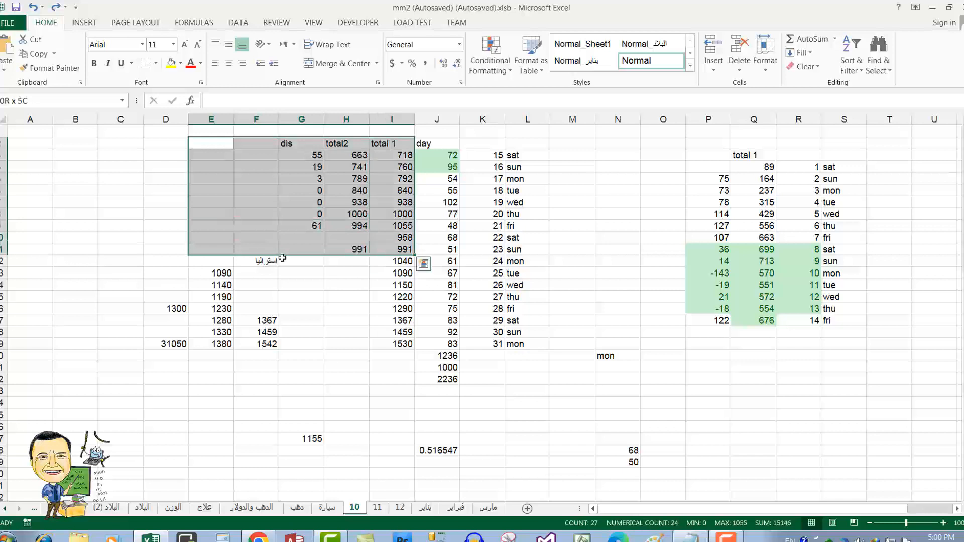
pyautogui.hotkey('shift', 'Down')
pyautogui.hotkey('shift', 'Down')
pyautogui.hotkey('shift', 'Down')
pyautogui.hotkey('shift', 'Down')
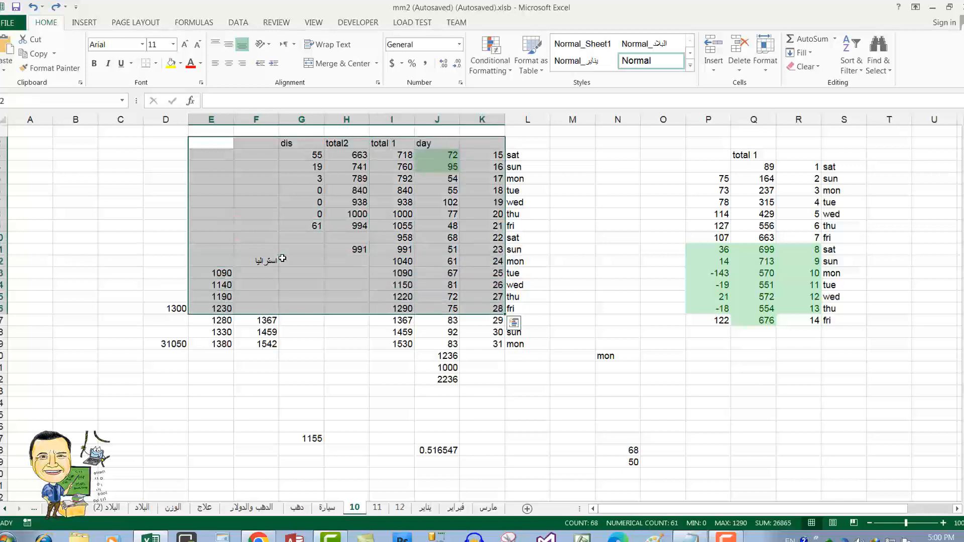
# Step: Select the range D2:O26 in one sweep
pyautogui.click(154, 278)
pyautogui.moveTo(150, 142); pyautogui.dragTo(650, 423)
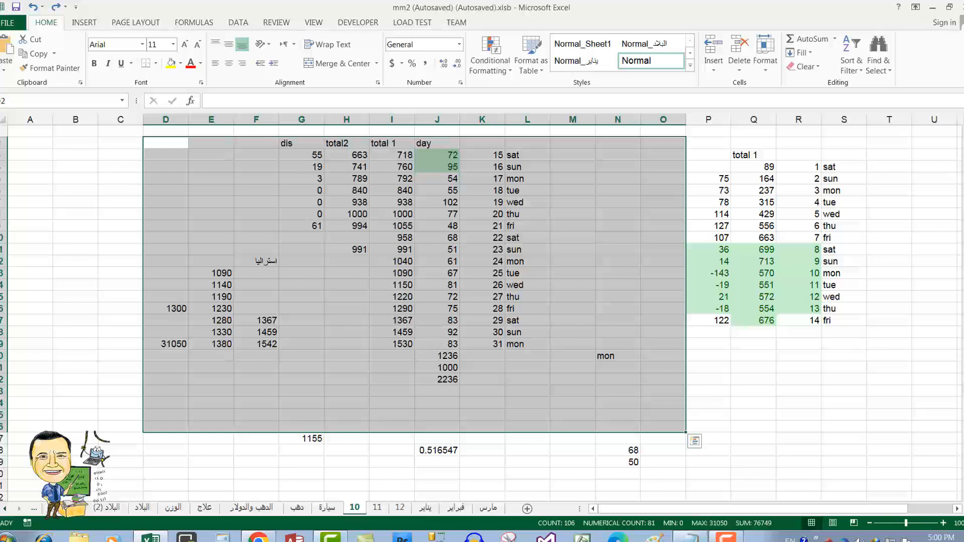
# Step: Reread the Selecting shortcuts in the Notepad notes, then minimize Notepad to return to the Excel sheet
pyautogui.click(690, 538)
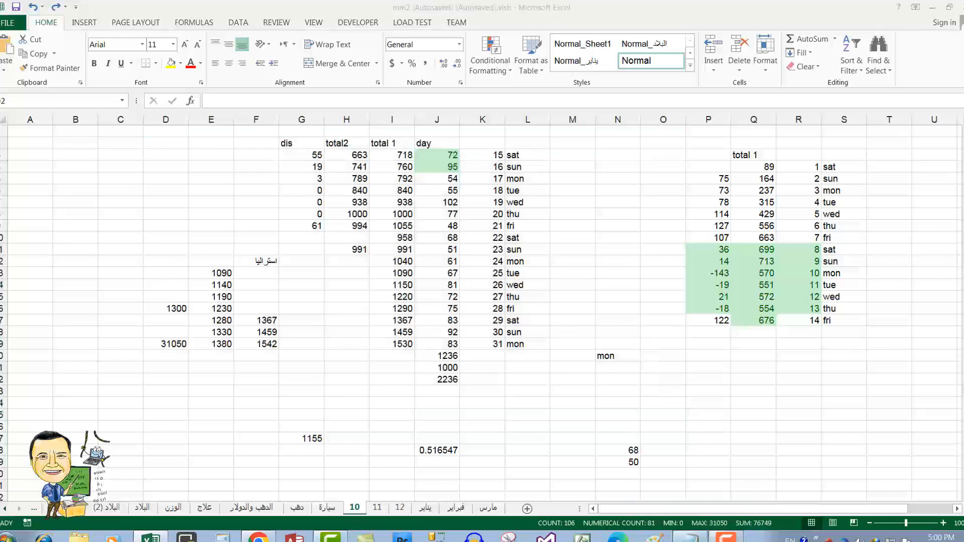
pyautogui.scroll(-1, 306, 324)
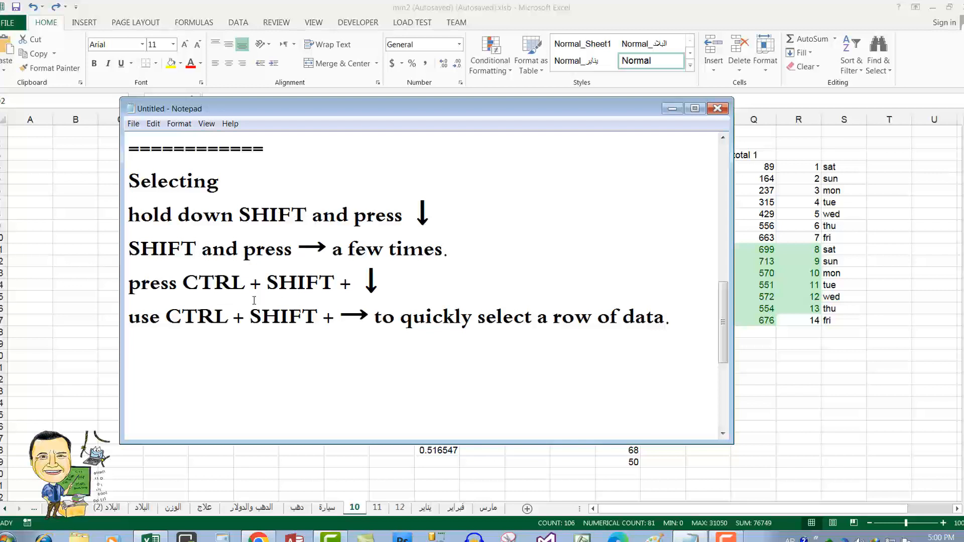
pyautogui.scroll(5, 254, 300)
pyautogui.scroll(-2, 254, 300)
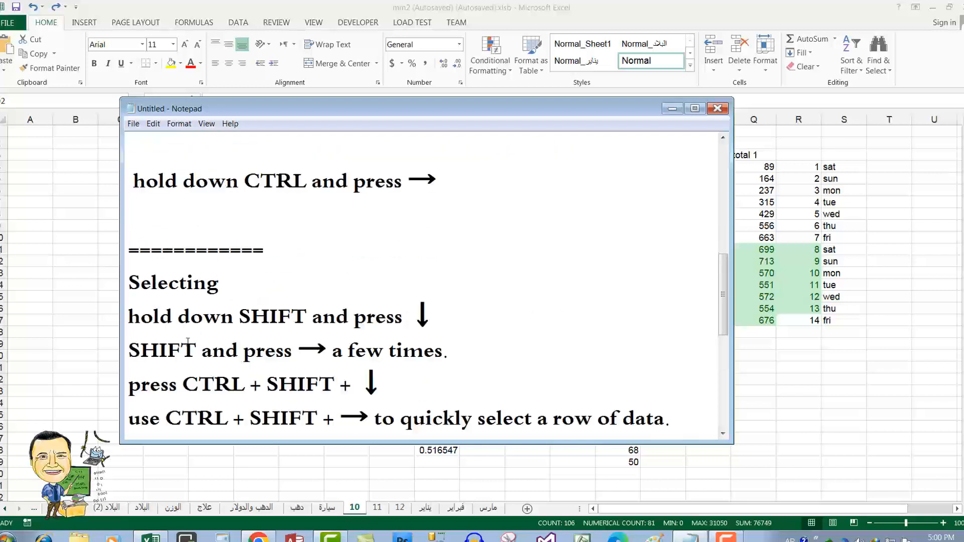
pyautogui.scroll(-1, 188, 341)
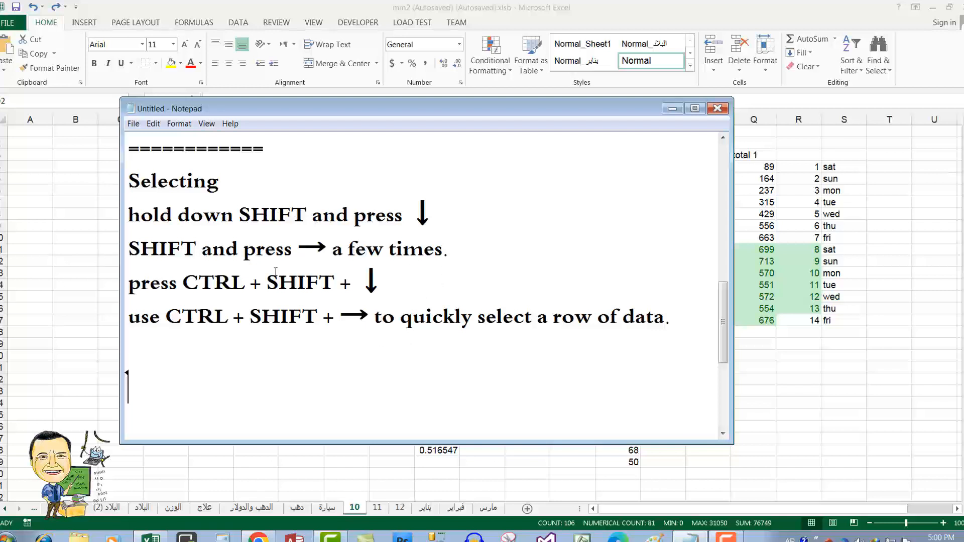
pyautogui.click(673, 108)
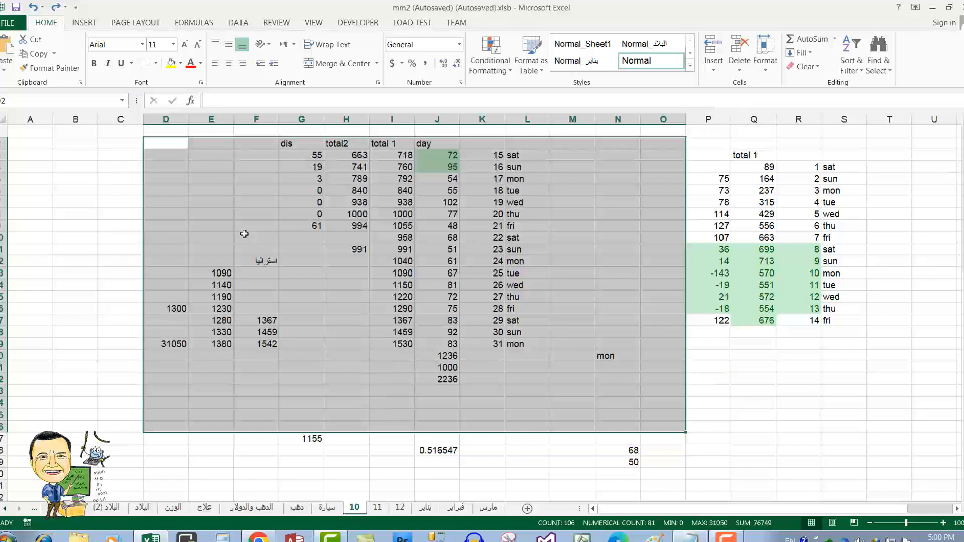
# Step: Starting from D3, extend the selection by data edges across to column L and down to the sheet's last row, 1048576
pyautogui.click(175, 215)
pyautogui.click(171, 154)
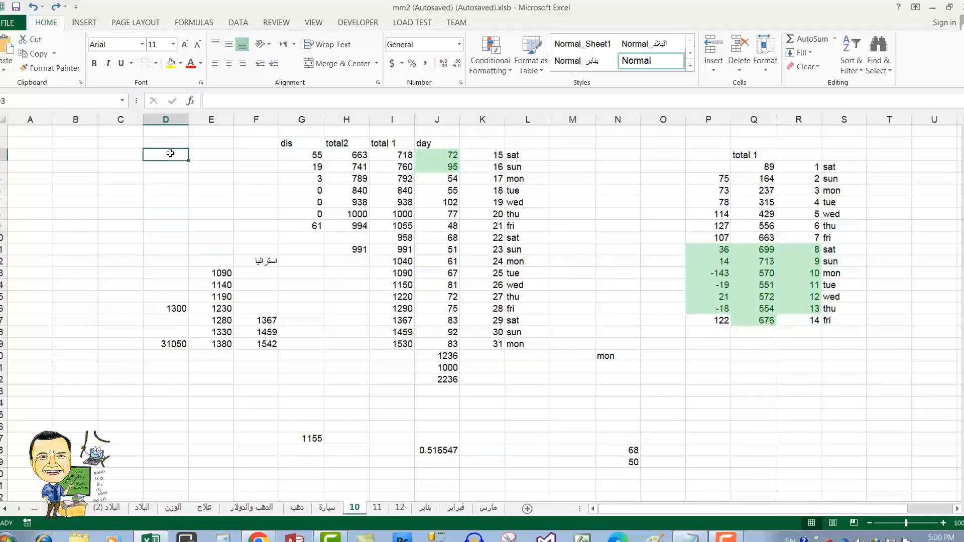
pyautogui.hotkey('ctrl', 'shift', 'Right')
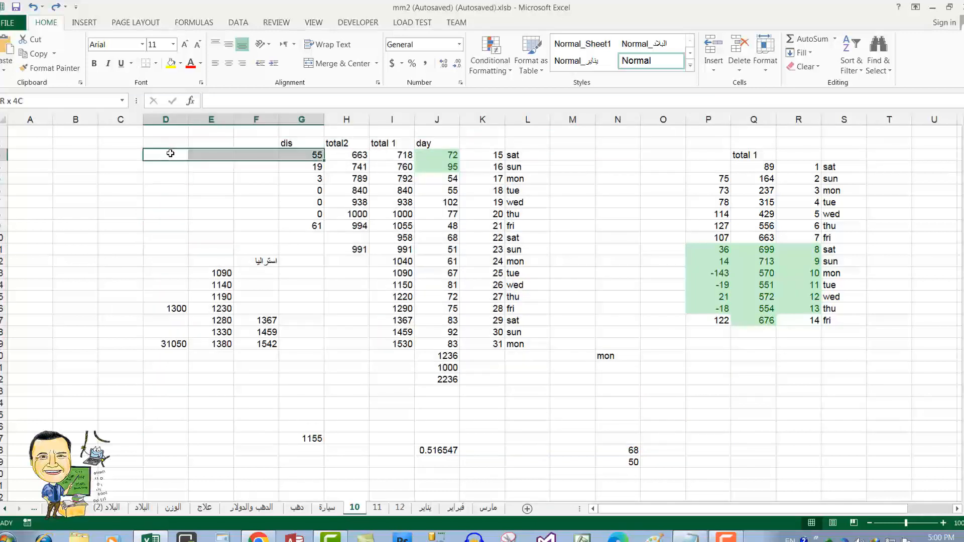
pyautogui.hotkey('ctrl', 'shift', 'Right')
pyautogui.hotkey('ctrl', 'shift', 'Down')
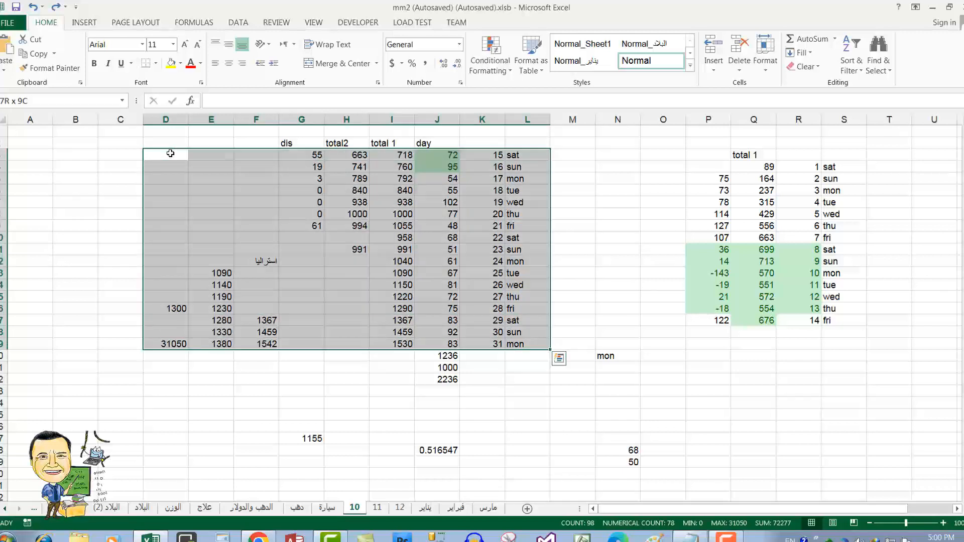
pyautogui.hotkey('ctrl', 'shift', 'Down')
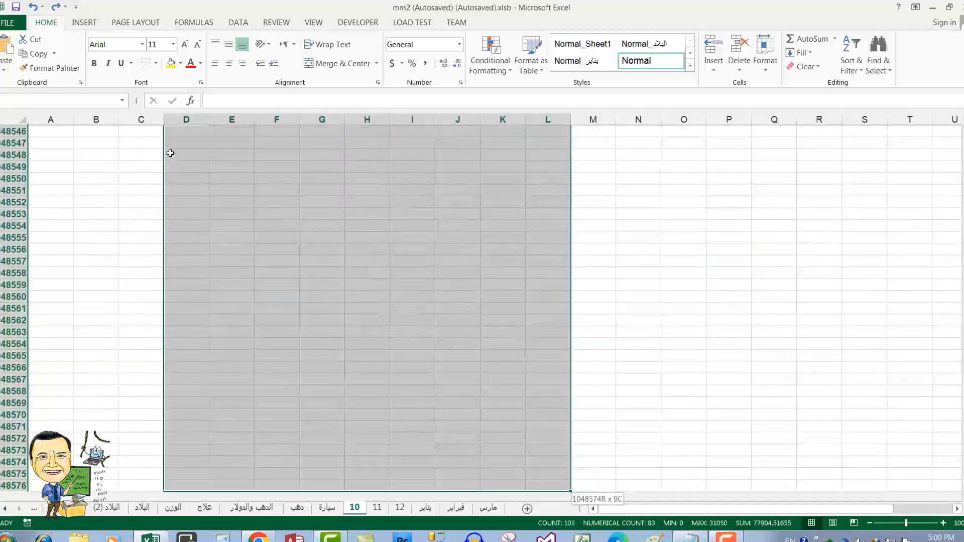
# Step: Extend the columns D:L selection by data edges up to row 1, down to the last row, and up to row 1 again
pyautogui.hotkey('ctrl', 'shift', 'Up')
pyautogui.hotkey('ctrl', 'shift', 'Up')
pyautogui.hotkey('ctrl', 'shift', 'Up')
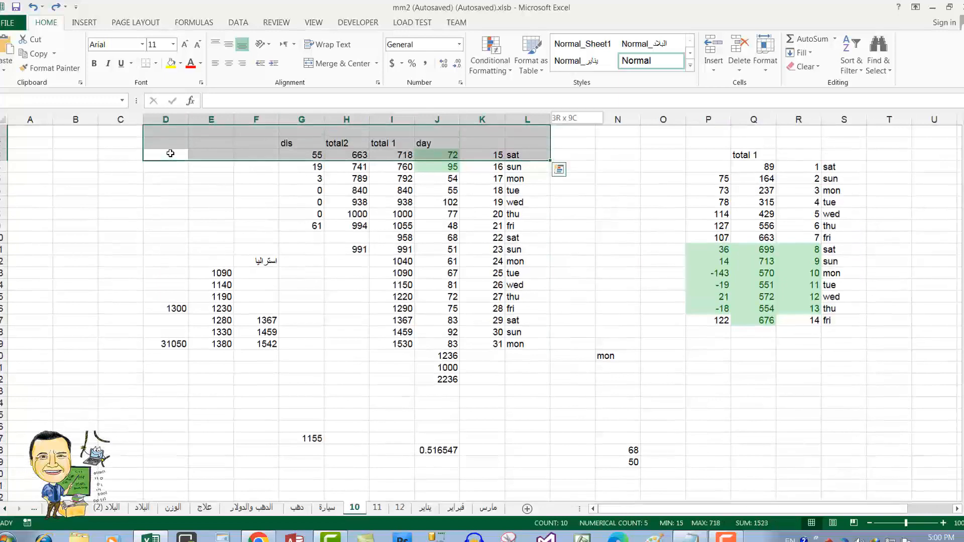
pyautogui.hotkey('ctrl', 'shift', 'Down')
pyautogui.hotkey('ctrl', 'shift', 'Down')
pyautogui.hotkey('ctrl', 'shift', 'Down')
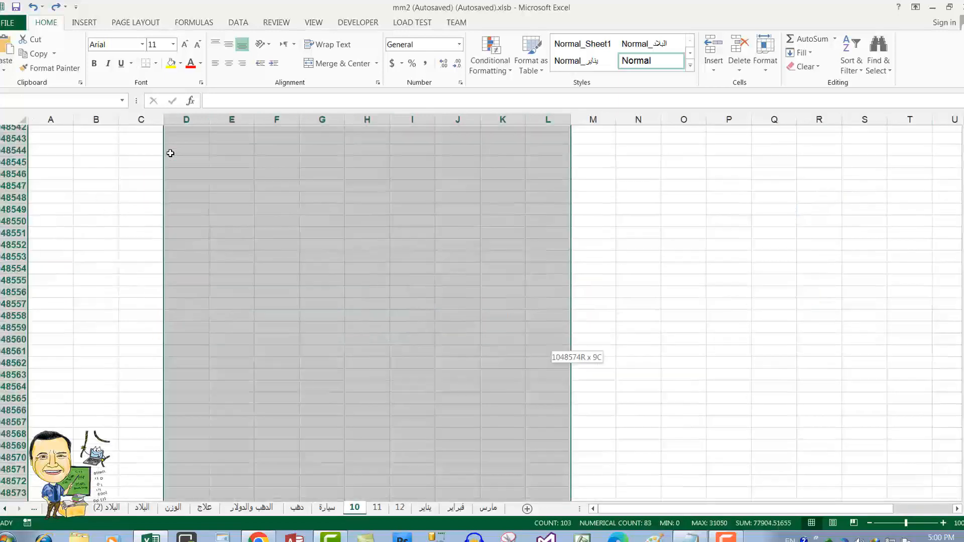
pyautogui.hotkey('ctrl', 'shift', 'Up')
pyautogui.hotkey('ctrl', 'shift', 'Up')
pyautogui.hotkey('ctrl', 'shift', 'Up')
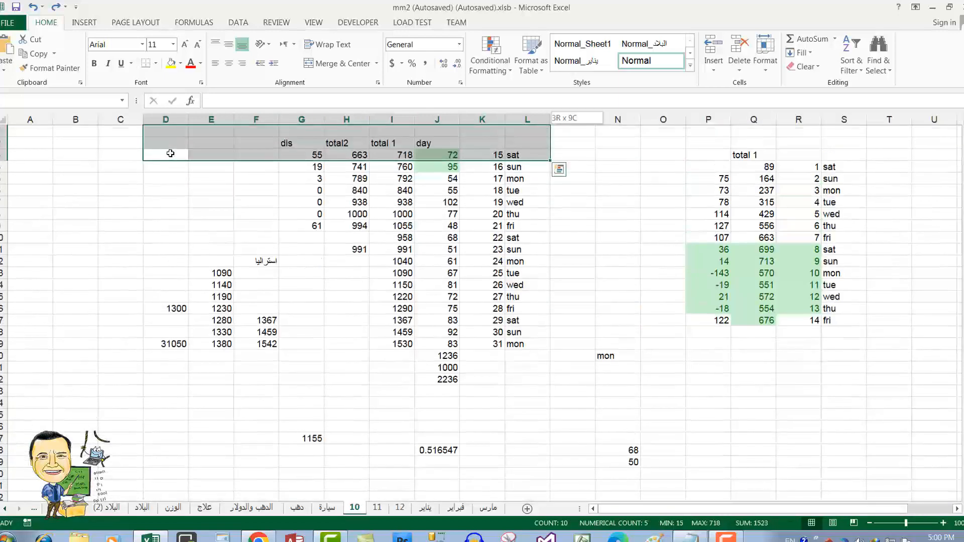
# Step: Alternate the D:L selection's edge up and down by data-edge jumps, extending it from row 3 down to row 16
pyautogui.hotkey('ctrl', 'shift', 'Down')
pyautogui.hotkey('ctrl', 'shift', 'Up')
pyautogui.hotkey('ctrl', 'shift', 'Down')
pyautogui.hotkey('ctrl', 'shift', 'Up')
pyautogui.hotkey('ctrl', 'shift', 'Down')
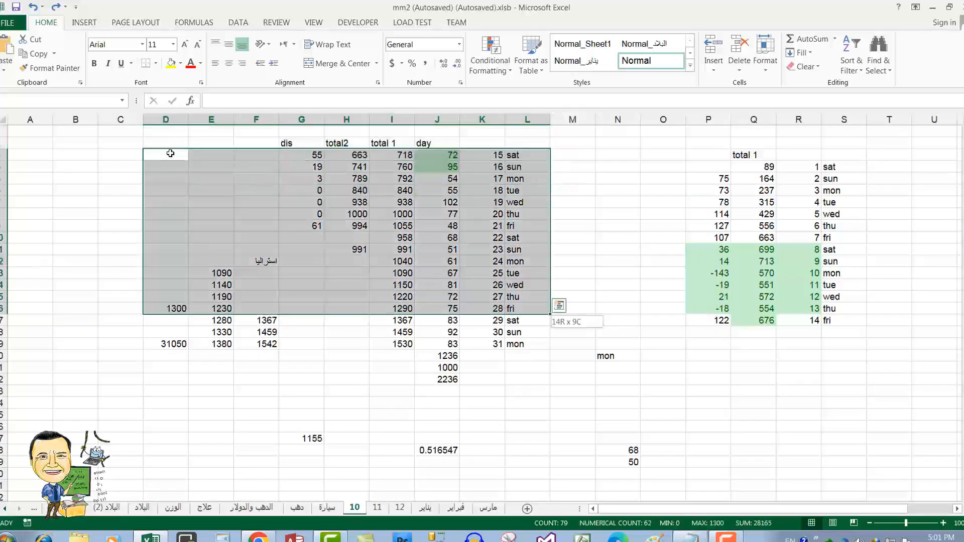
pyautogui.hotkey('ctrl', 'shift', 'Up')
pyautogui.hotkey('ctrl', 'shift', 'Down')
# Step: Review the Moving and Selecting sections of the Notepad notes, keep the unsaved notes open, and minimize Notepad to return to Excel
pyautogui.hotkey('alt', 'Tab')
pyautogui.scroll(1, 343, 278)
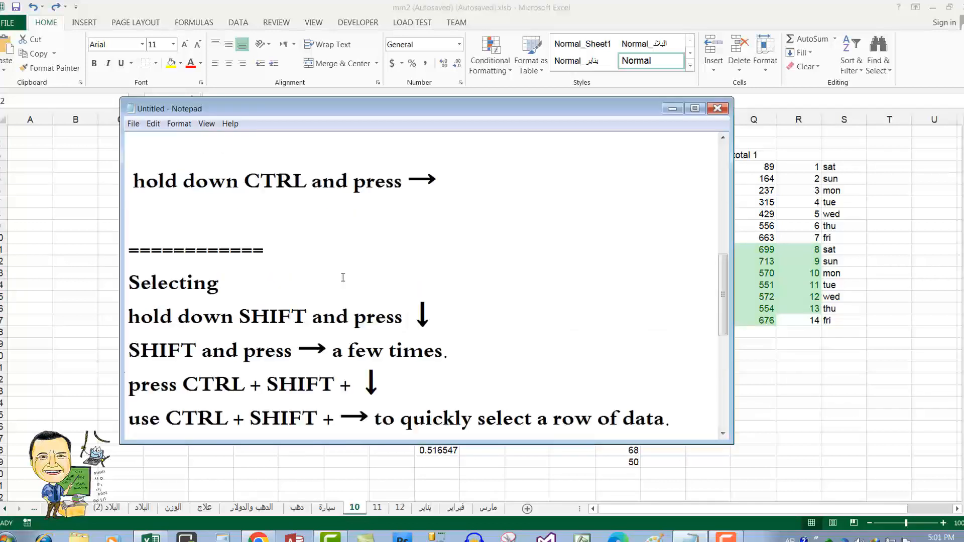
pyautogui.scroll(-1, 343, 278)
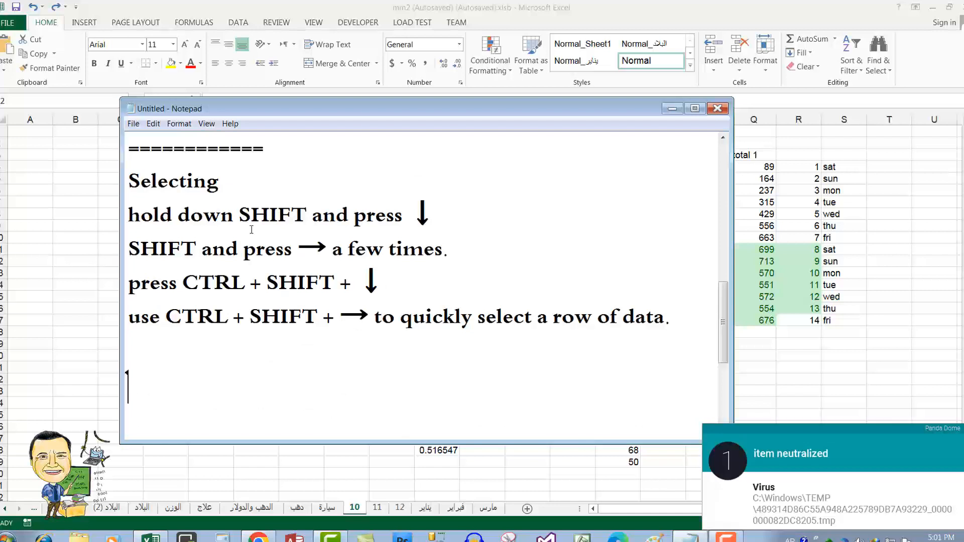
pyautogui.scroll(2, 262, 285)
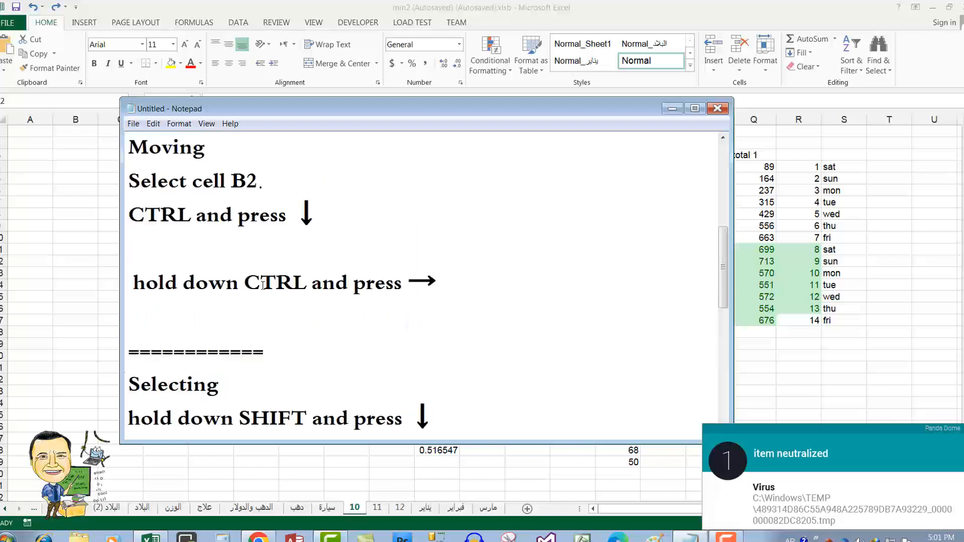
pyautogui.scroll(-5, 256, 296)
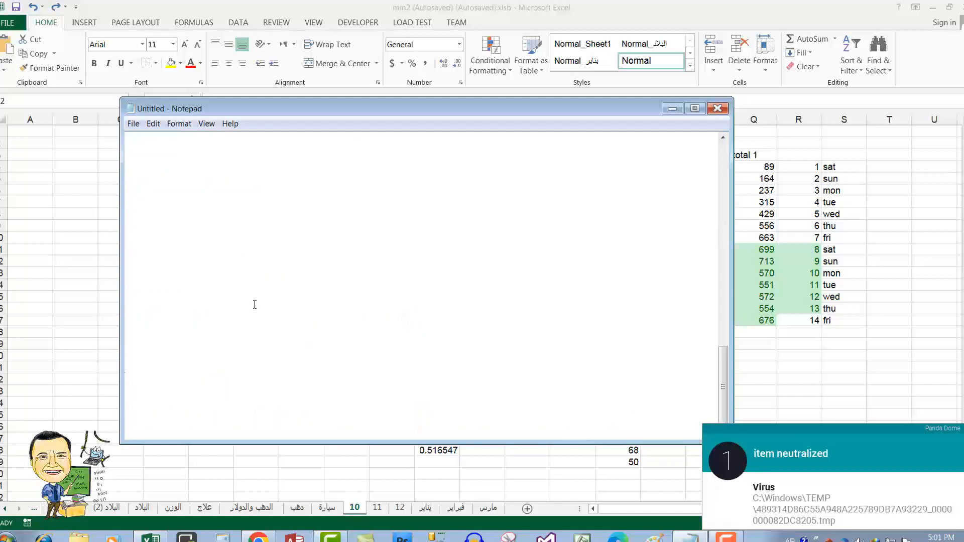
pyautogui.scroll(5, 255, 305)
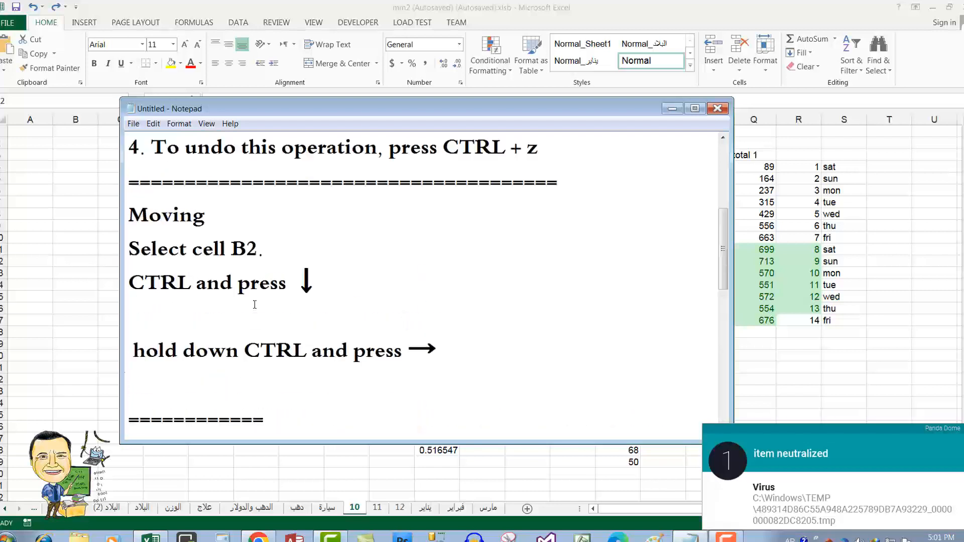
pyautogui.click(718, 108)
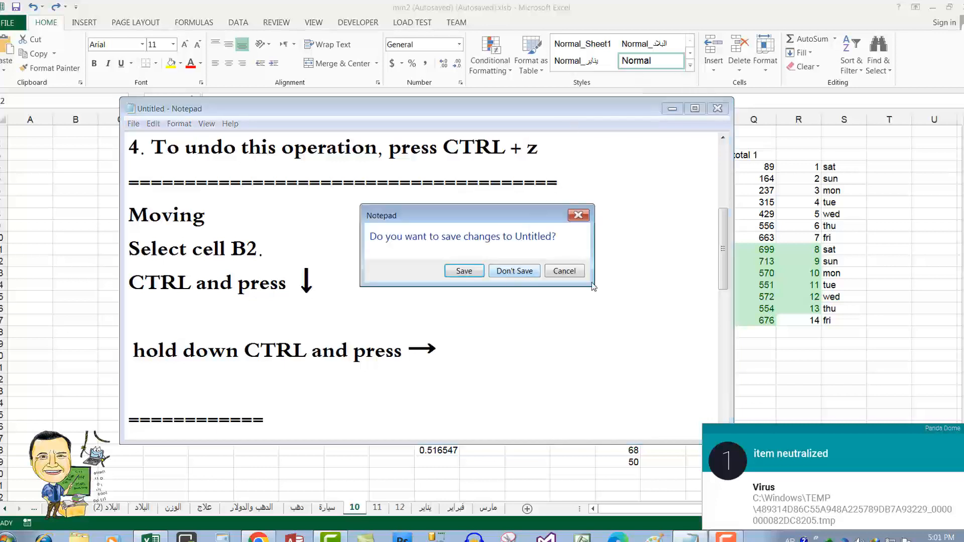
pyautogui.click(567, 273)
pyautogui.click(672, 109)
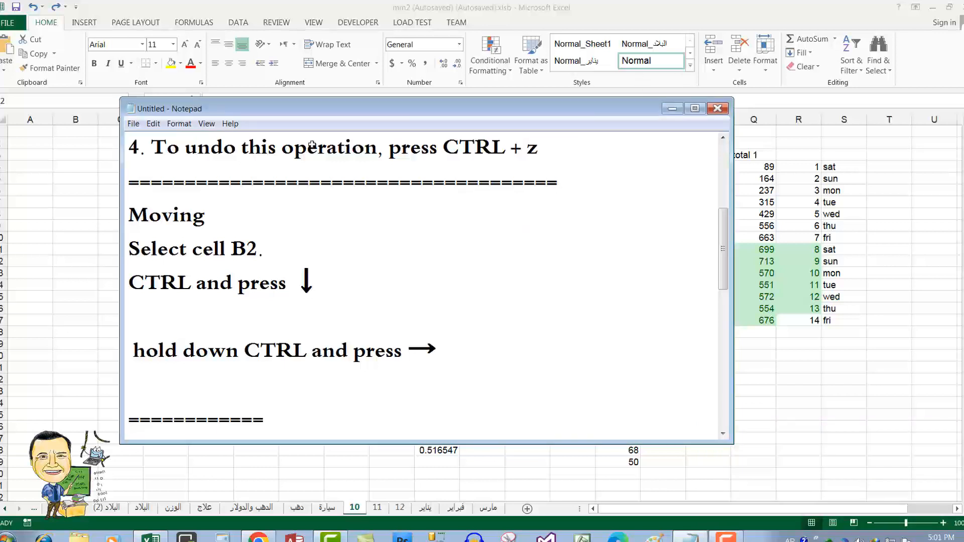
# Step: Select the non-adjacent columns E, G and J together with rows 10, 16 and 20
pyautogui.click(215, 120)
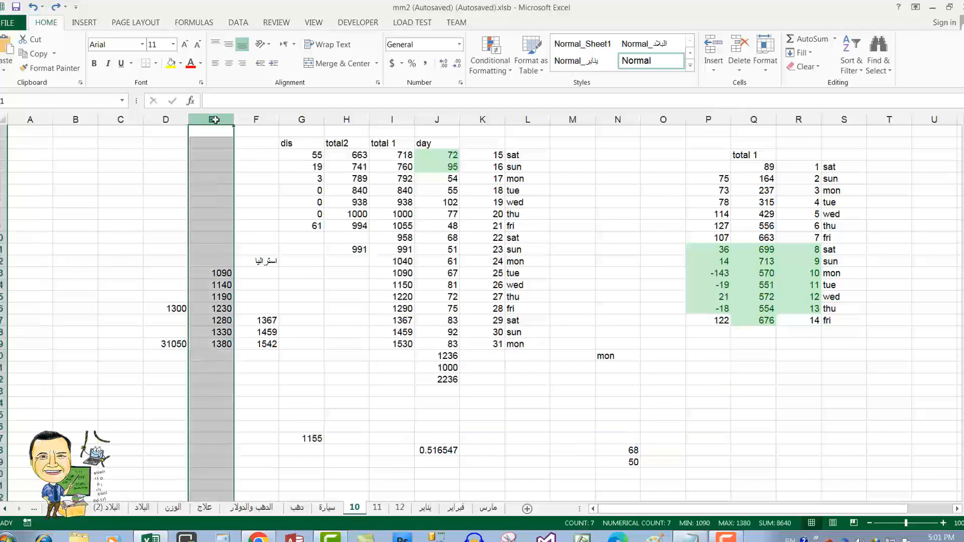
pyautogui.keyDown('ctrl'); pyautogui.click(301, 120); pyautogui.keyUp('ctrl')
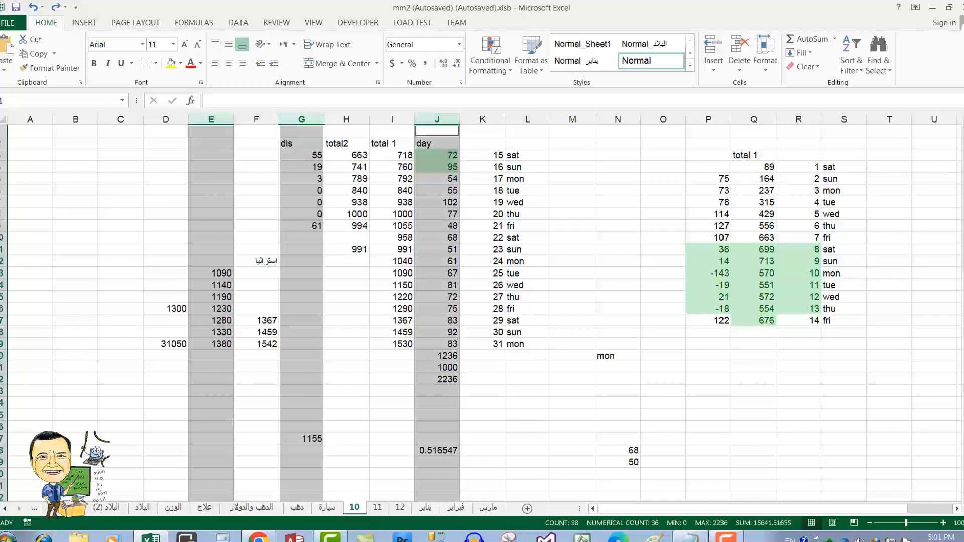
pyautogui.keyDown('ctrl'); pyautogui.click(3, 238); pyautogui.keyUp('ctrl')
pyautogui.keyDown('ctrl'); pyautogui.click(3, 308); pyautogui.keyUp('ctrl')
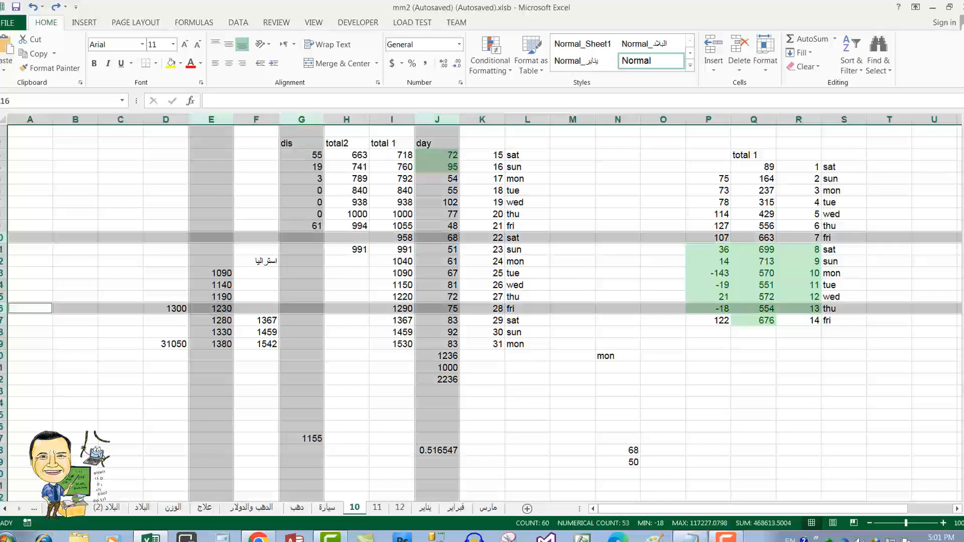
pyautogui.keyDown('ctrl'); pyautogui.click(3, 355); pyautogui.keyUp('ctrl')
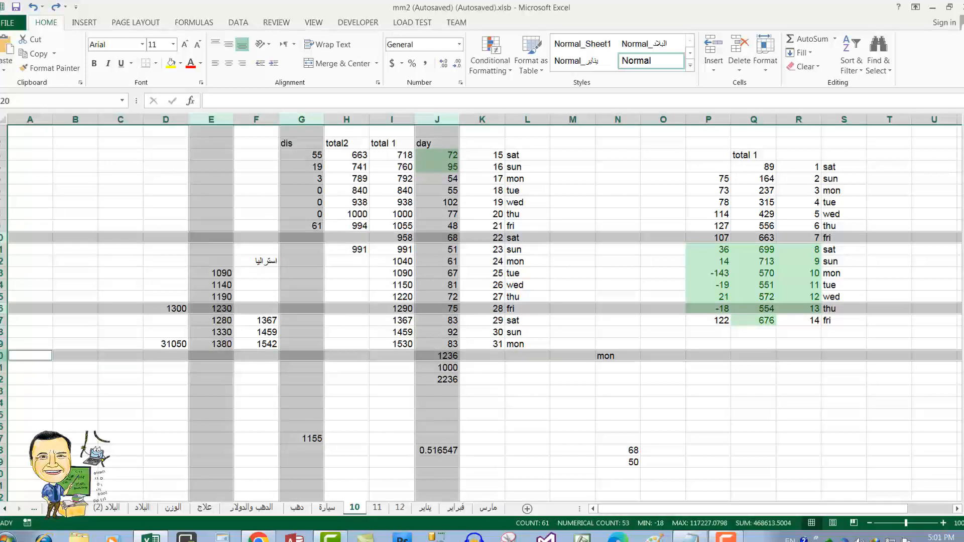
# Step: Select the range C7:M7 by its two end cells, and in the same way extend from C14 to cover C13:T14
pyautogui.click(136, 200)
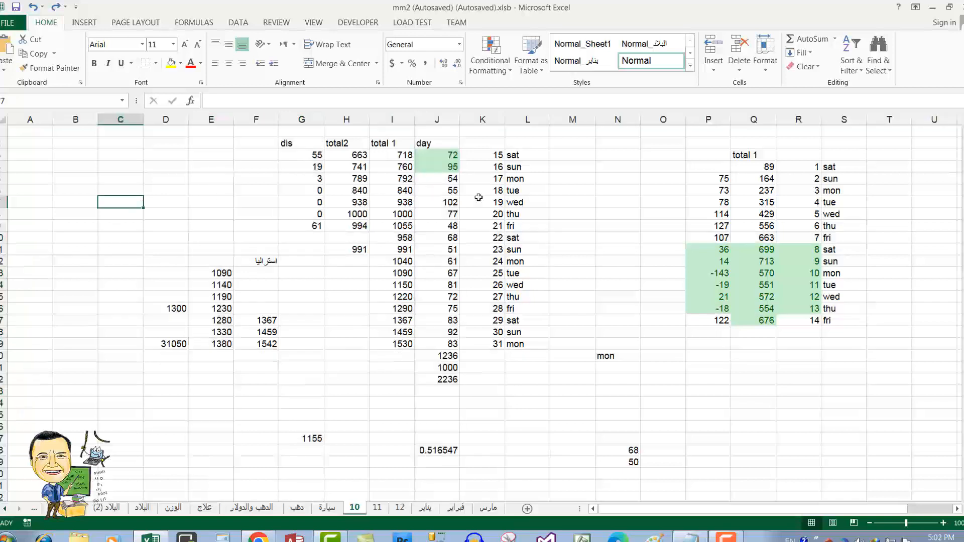
pyautogui.keyDown('shift'); pyautogui.click(574, 201); pyautogui.keyUp('shift')
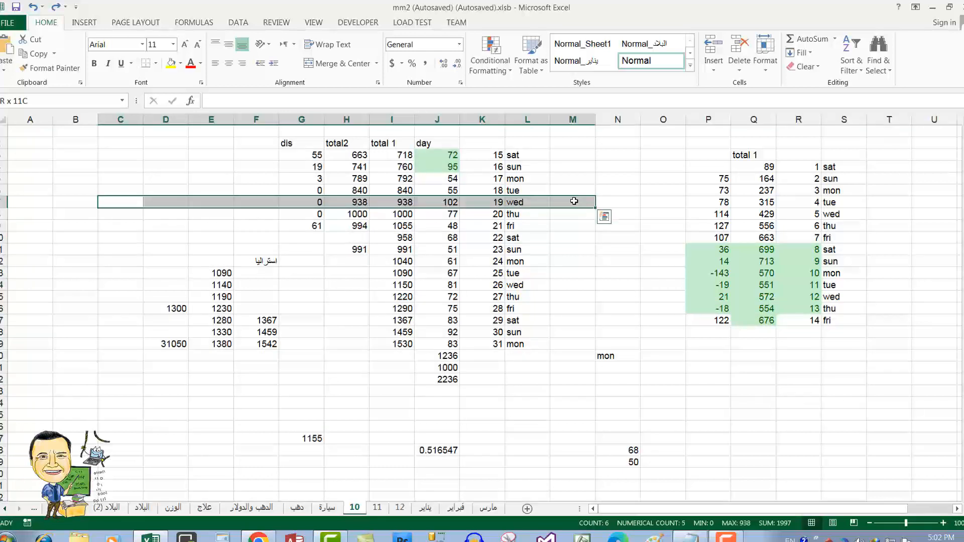
pyautogui.click(129, 284)
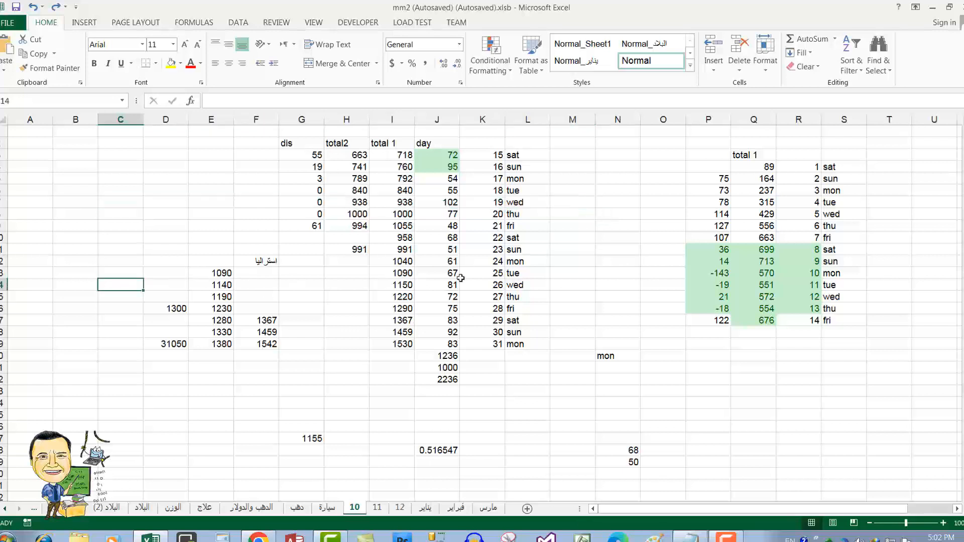
pyautogui.keyDown('shift'); pyautogui.click(883, 271); pyautogui.keyUp('shift')
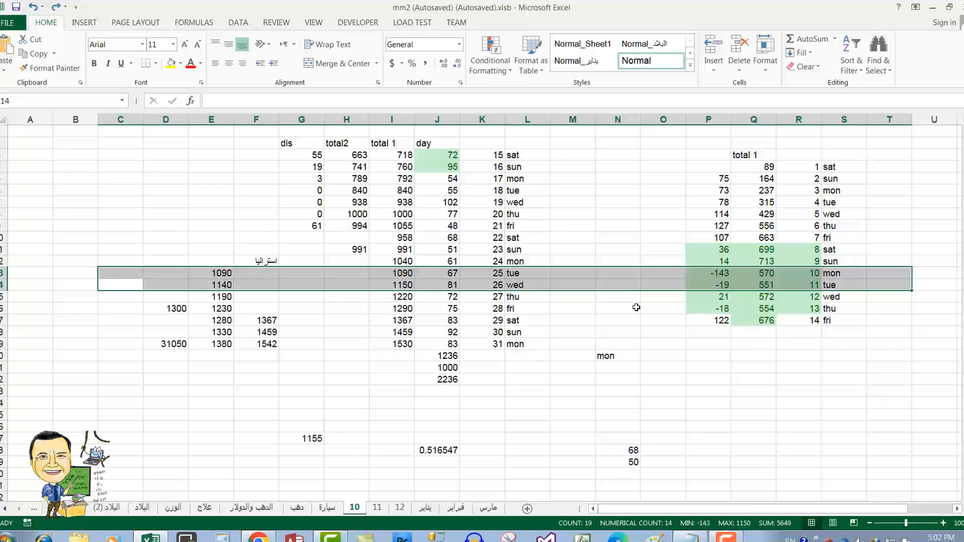
# Step: Jump to cell A1 and then to the last used cell of the sheet
pyautogui.hotkey('ctrl', 'Home')
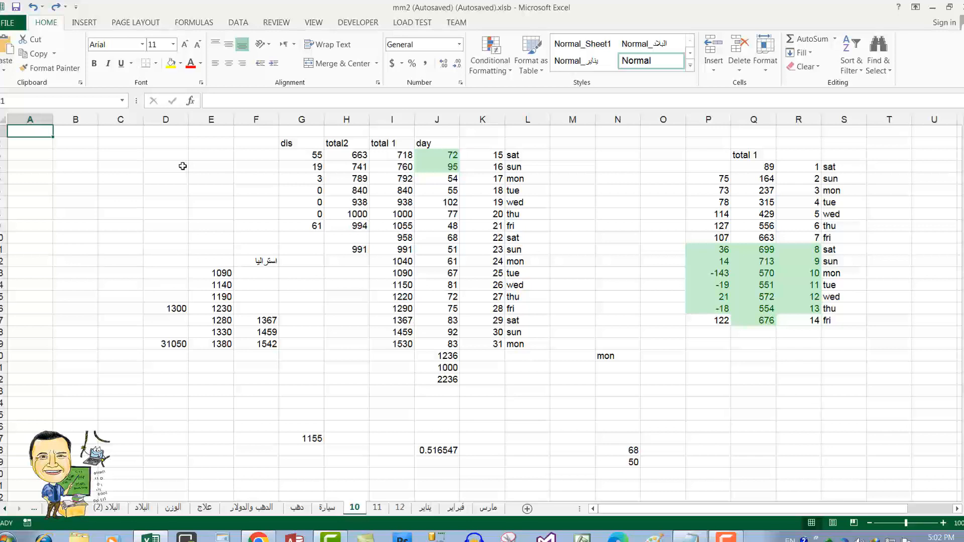
pyautogui.press('End')
pyautogui.hotkey('ctrl', 'End')
# Step: Move down and back up the sheet one screen at a time in column X, and finish at cell X1
pyautogui.press('pagedown')
pyautogui.press('pageup')
pyautogui.press('pageup')
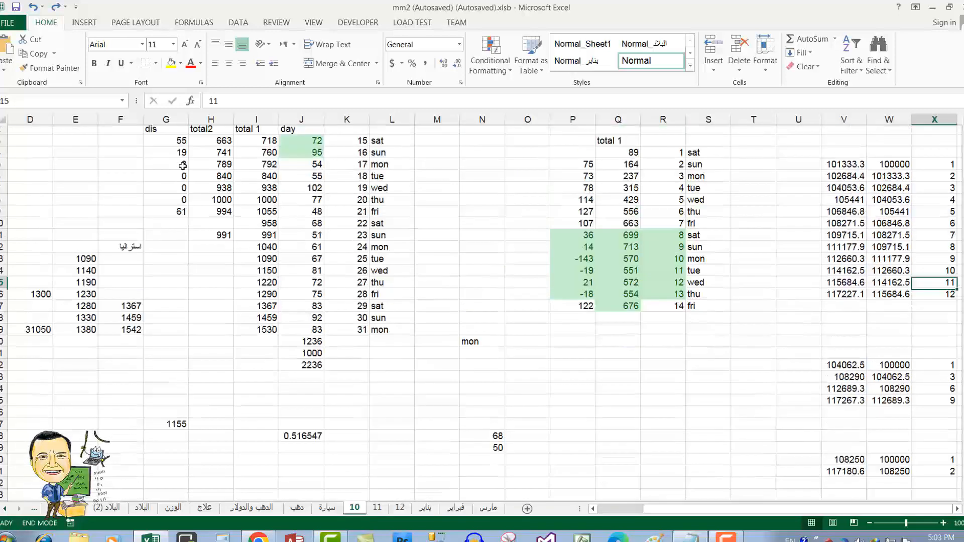
pyautogui.press('Up')
pyautogui.hotkey('ctrl', 'Up')
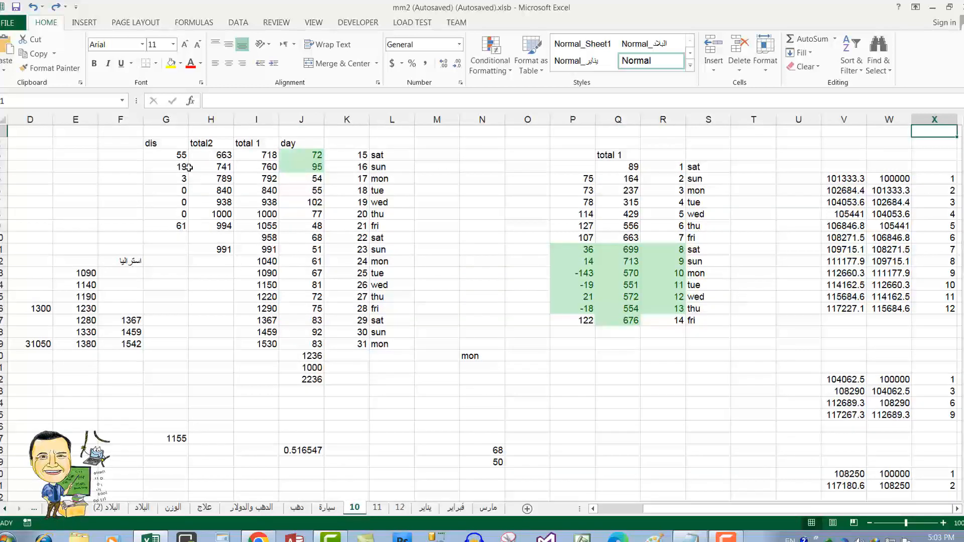
# Step: Check the Notepad note on inserting the SUM function, and return to the worksheet
pyautogui.click(532, 378)
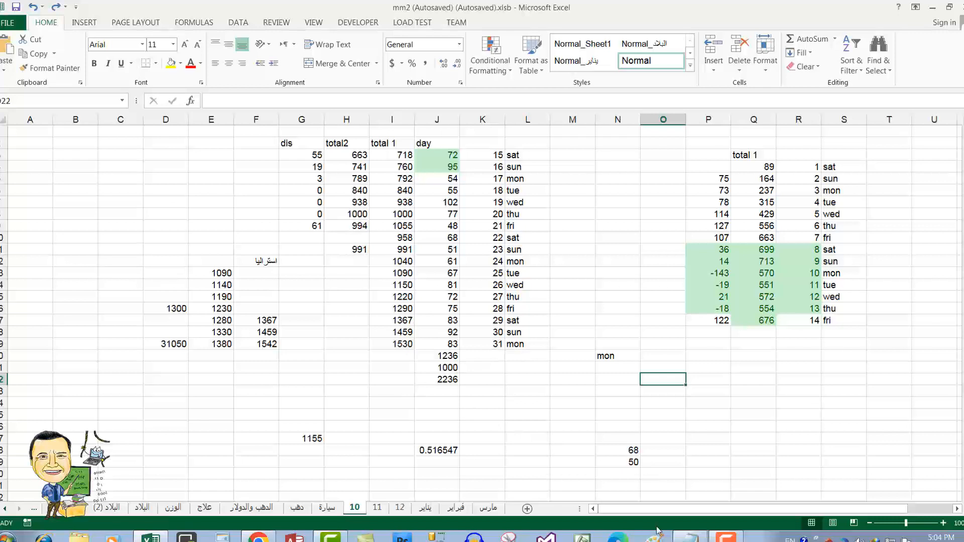
pyautogui.click(690, 536)
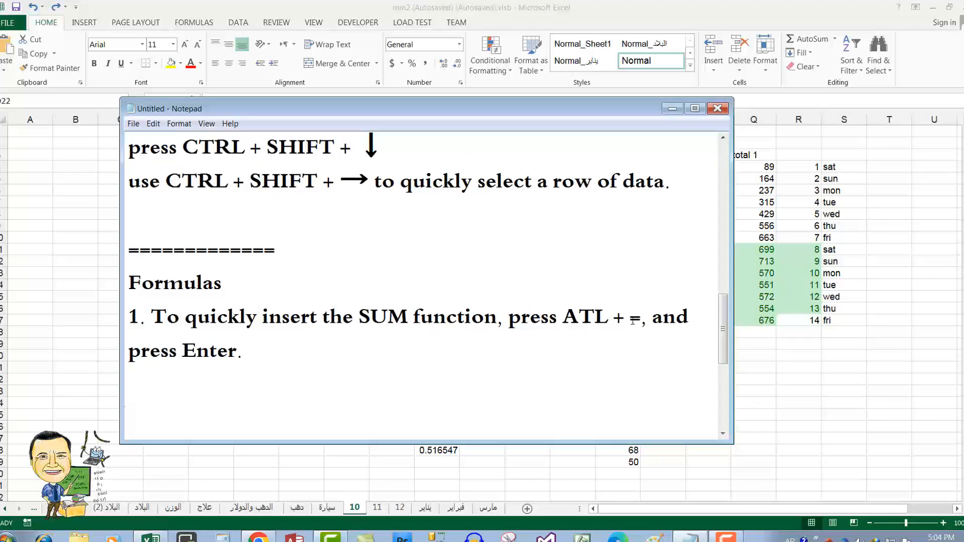
pyautogui.click(683, 109)
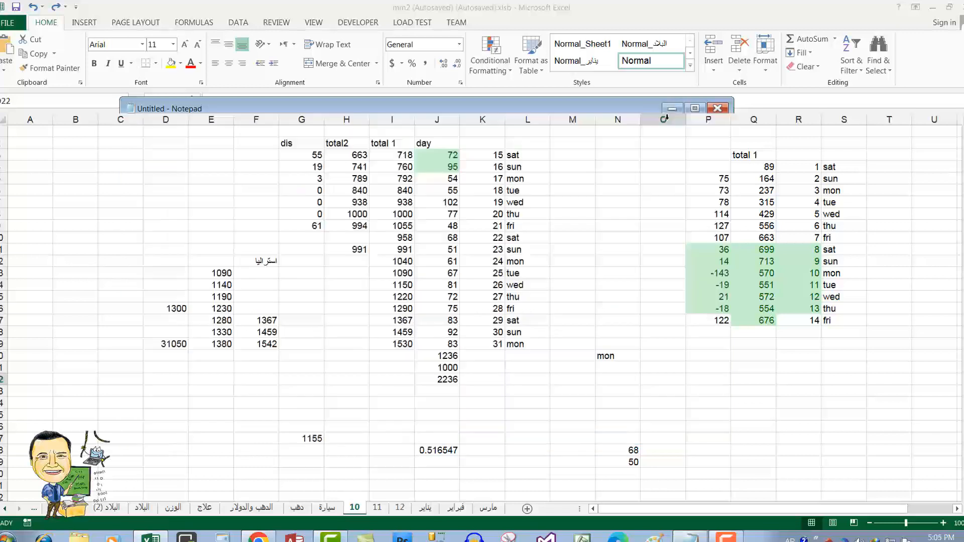
# Step: Insert a SUM of R4:R17 in cell R18 below the day numbers, and reselect that cell
pyautogui.click(810, 331)
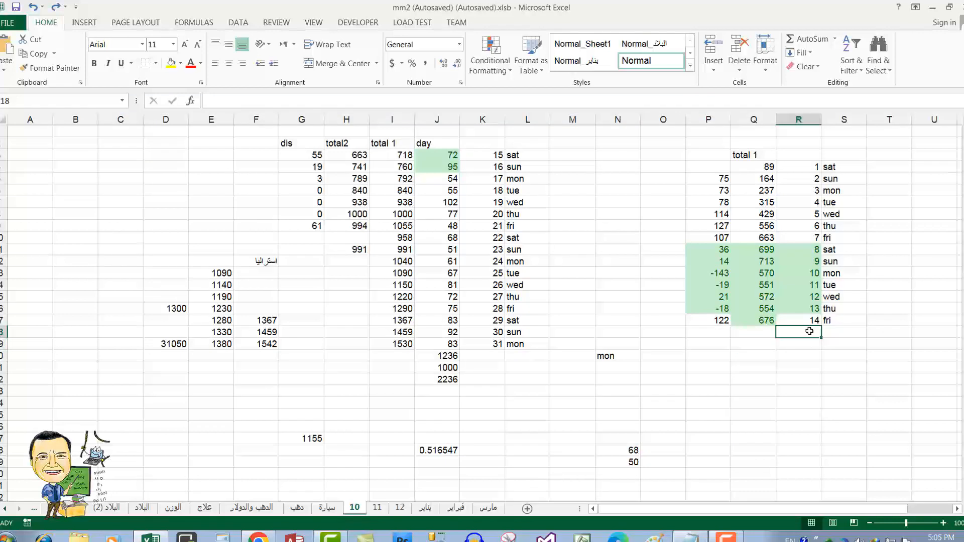
pyautogui.press('alt')
pyautogui.hotkey('alt', '=')
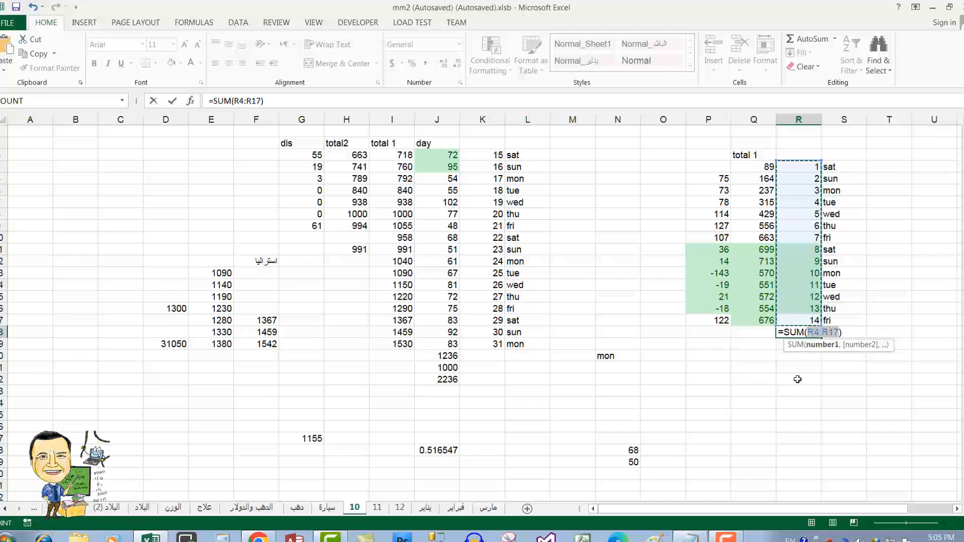
pyautogui.press('Return')
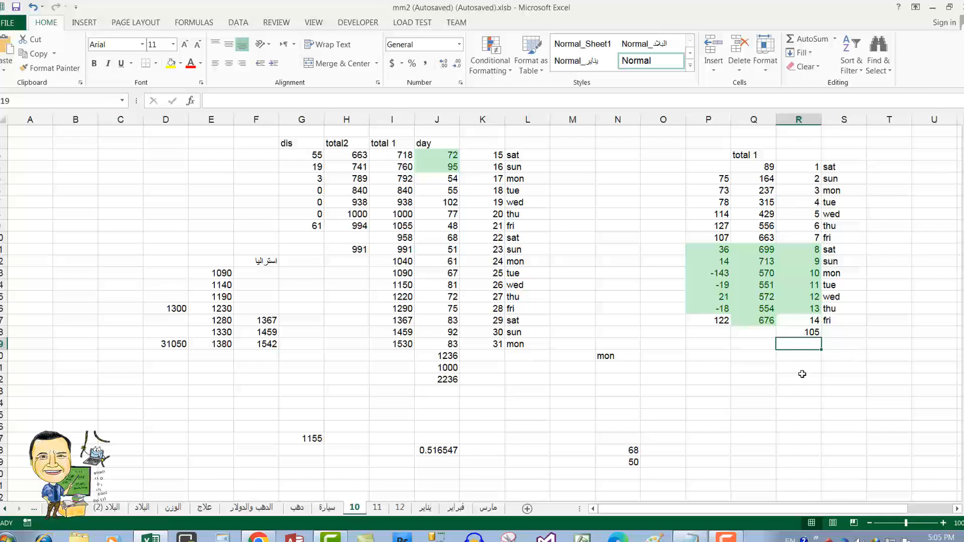
pyautogui.click(809, 332)
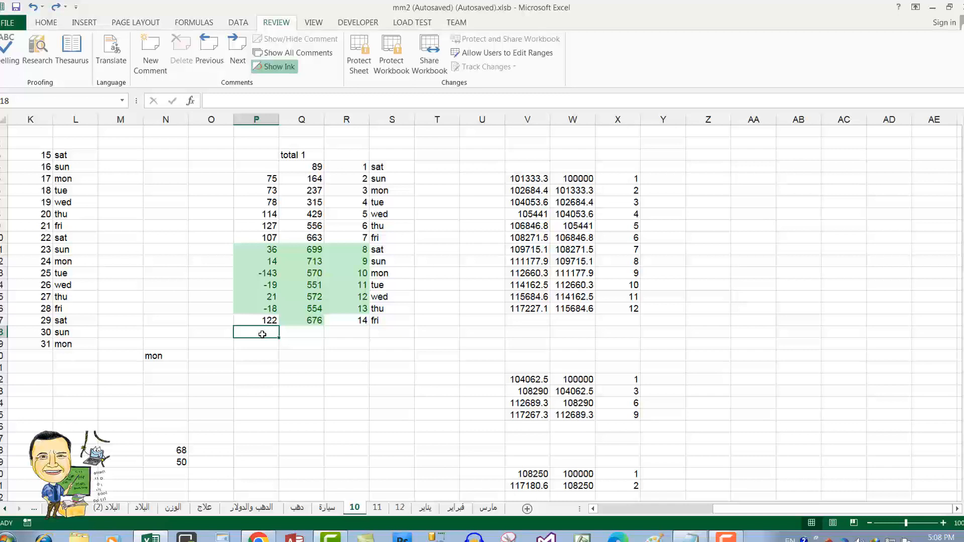
# Step: Insert a SUM of P5:P17 in cell P18 and fill the formula right across to S18
pyautogui.hotkey('alt', '=')
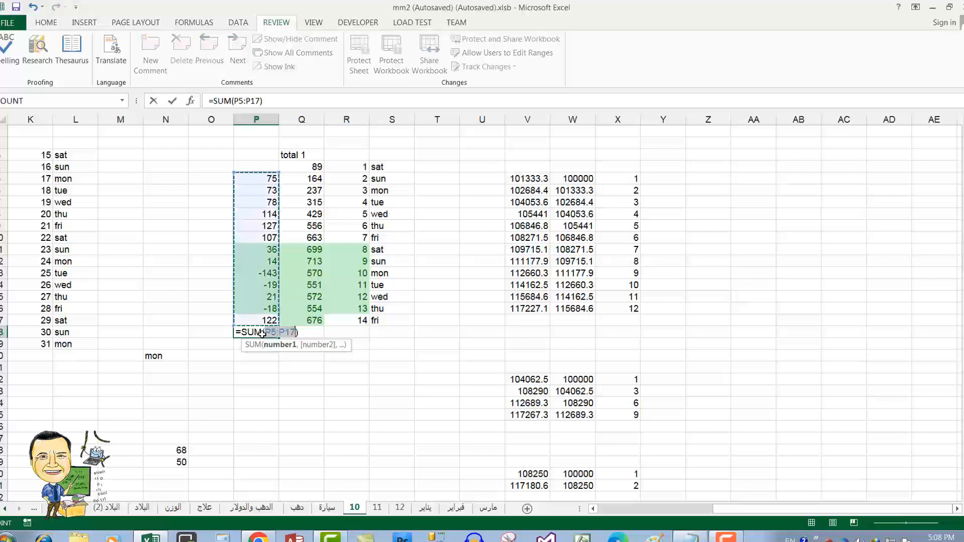
pyautogui.press('Return')
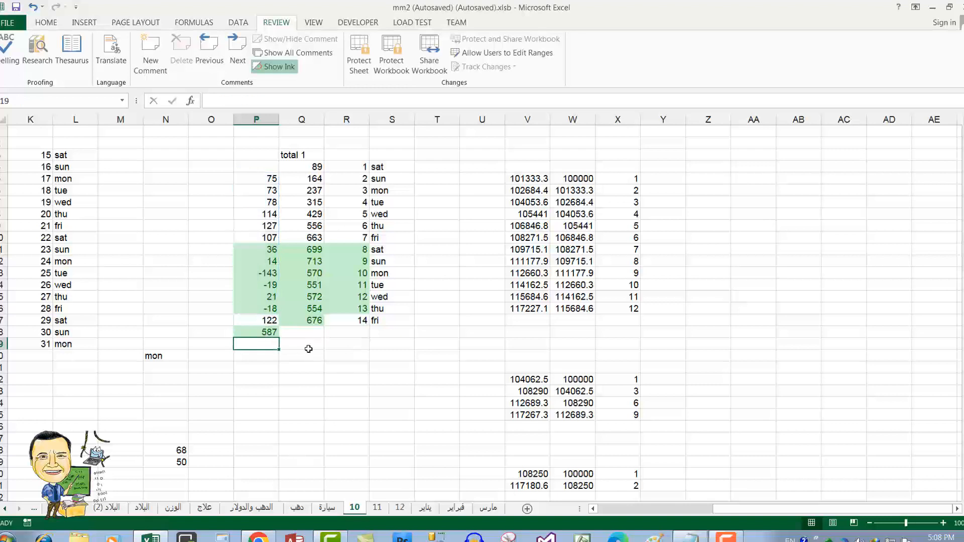
pyautogui.moveTo(268, 331); pyautogui.dragTo(375, 334)
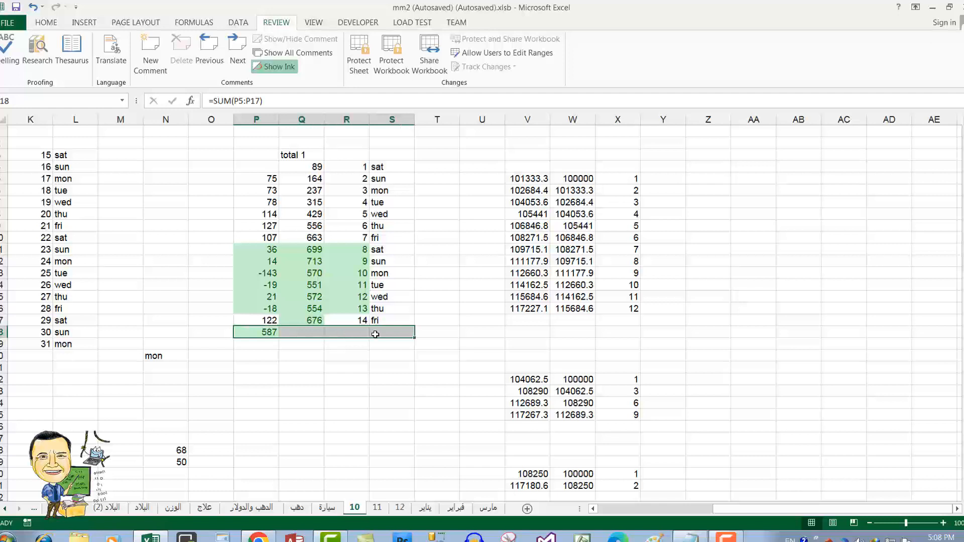
pyautogui.hotkey('ctrl', 'r')
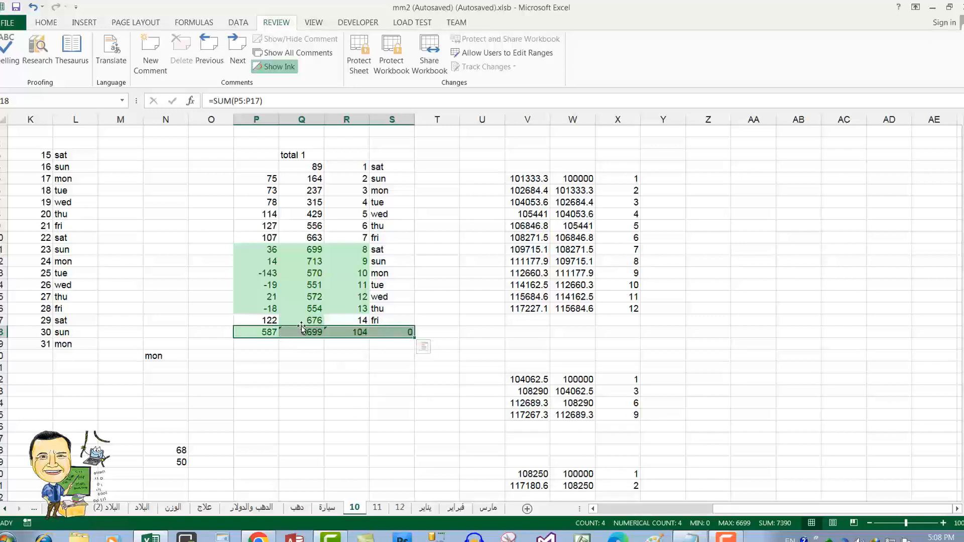
pyautogui.click(393, 330)
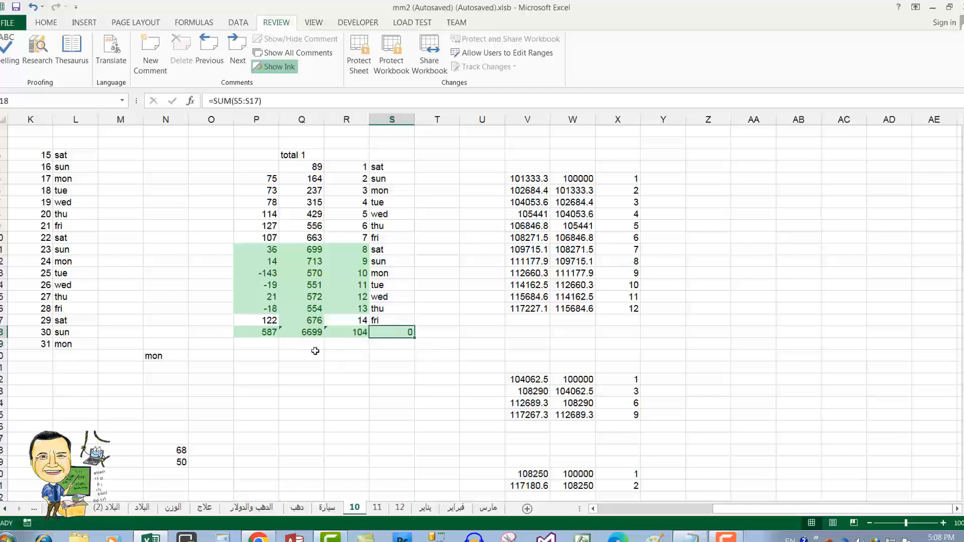
pyautogui.click(259, 334)
pyautogui.click(392, 331)
# Step: Read the Notepad notes on filling a formula down and right, and return to the worksheet
pyautogui.click(691, 537)
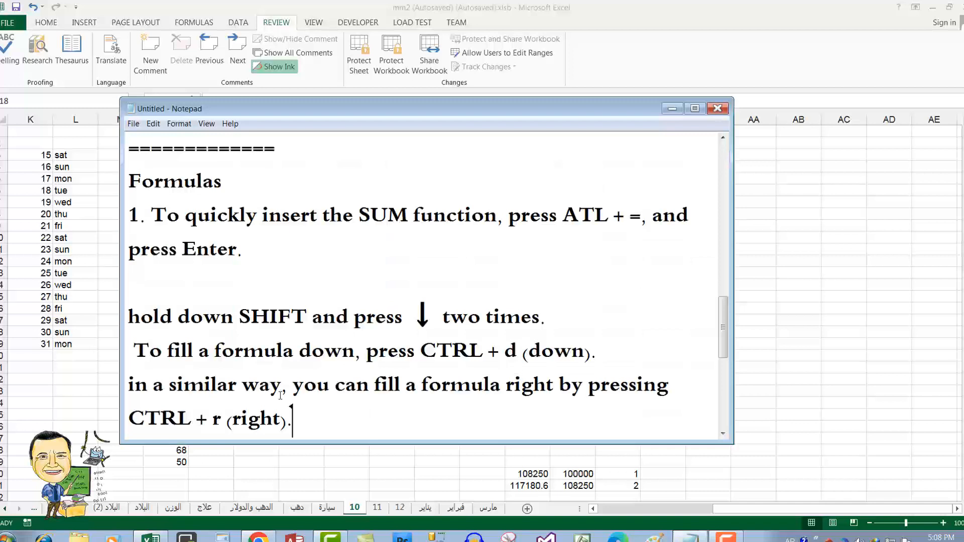
pyautogui.scroll(-1, 314, 357)
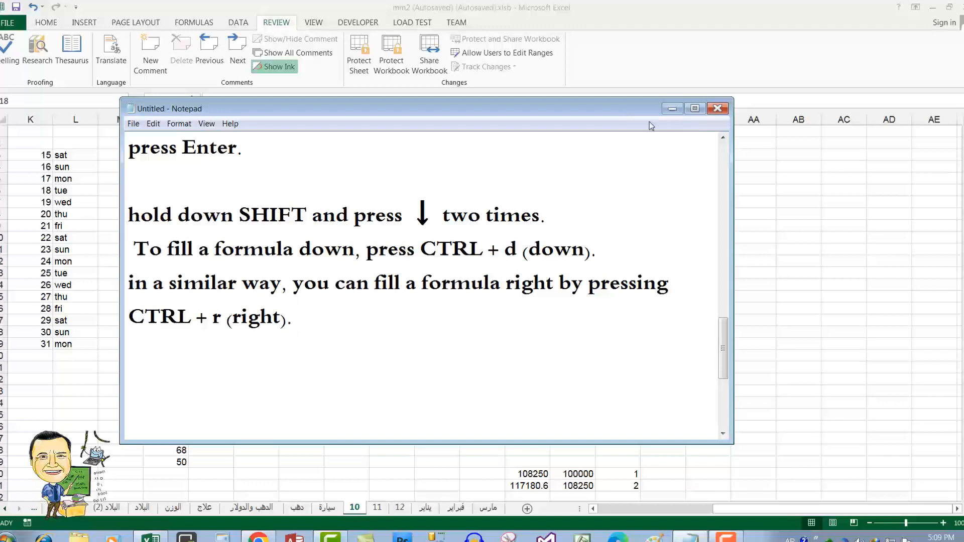
pyautogui.click(672, 109)
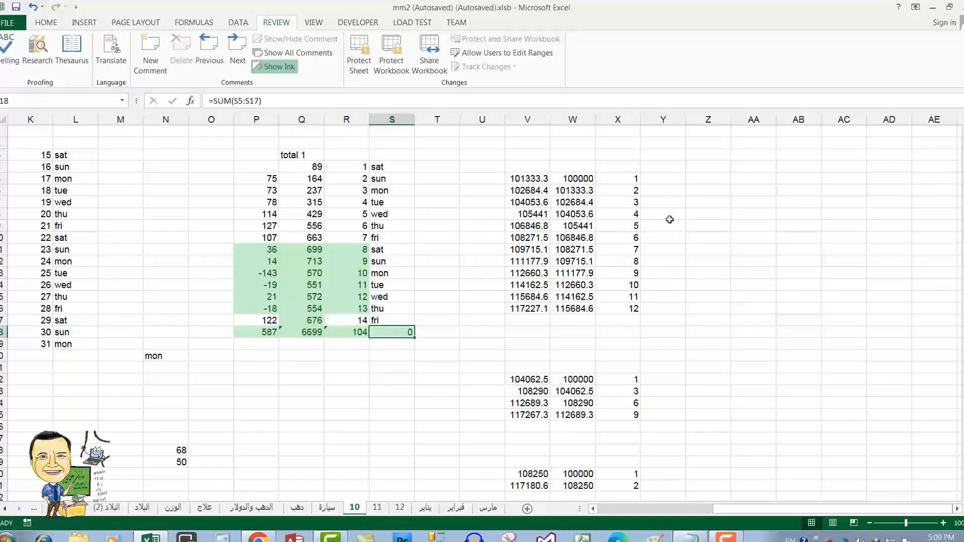
# Step: Insert a SUM of V5:X5 in cell Y5 and reselect that cell
pyautogui.click(674, 182)
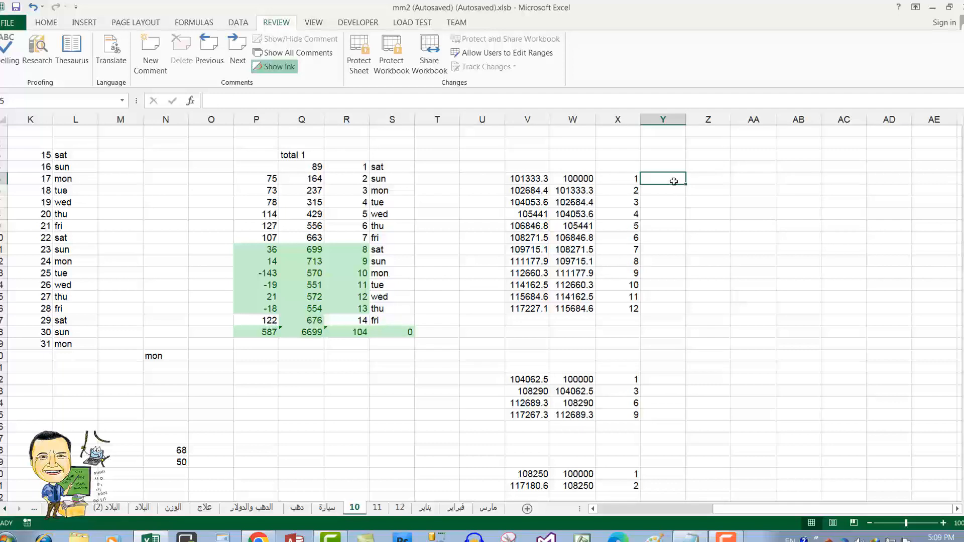
pyautogui.press('alt')
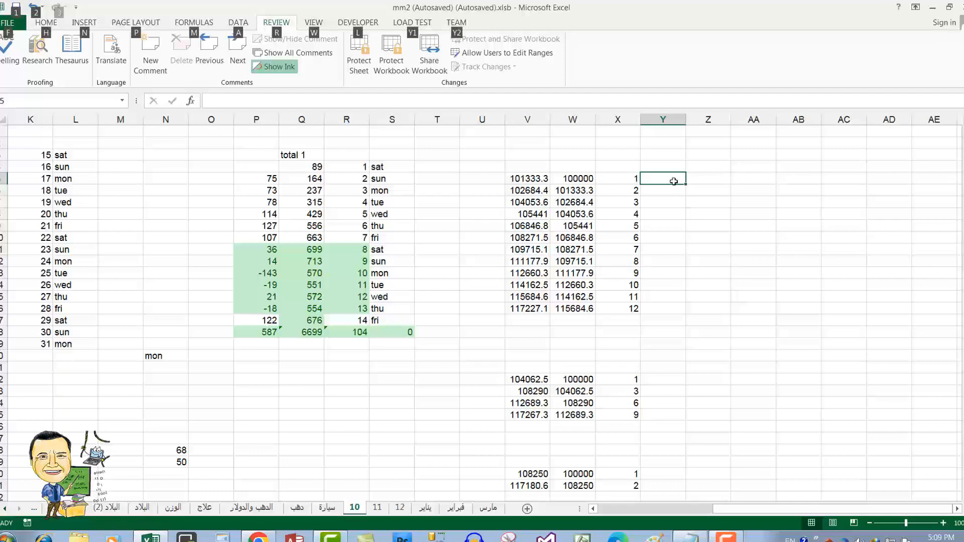
pyautogui.hotkey('alt', '=')
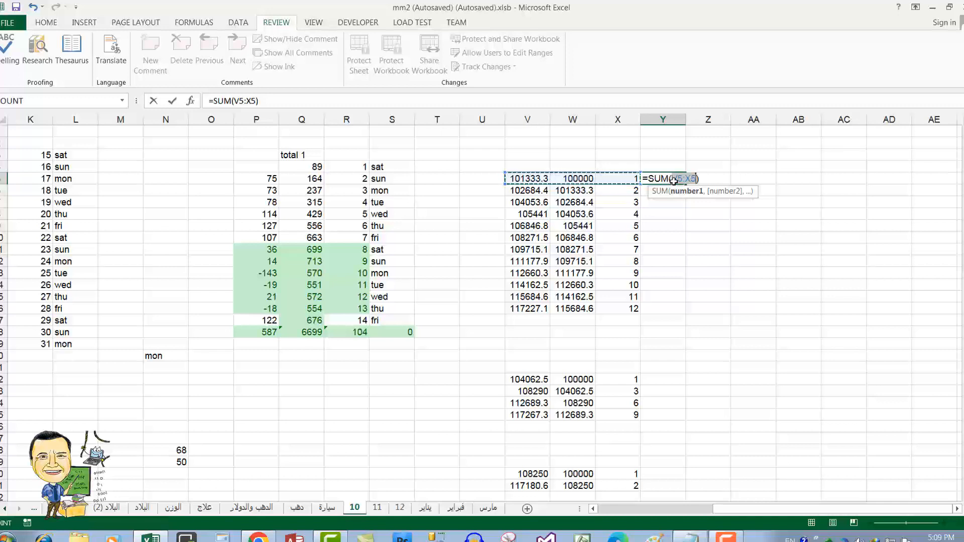
pyautogui.press('Return')
pyautogui.moveTo(668, 180); pyautogui.dragTo(689, 179)
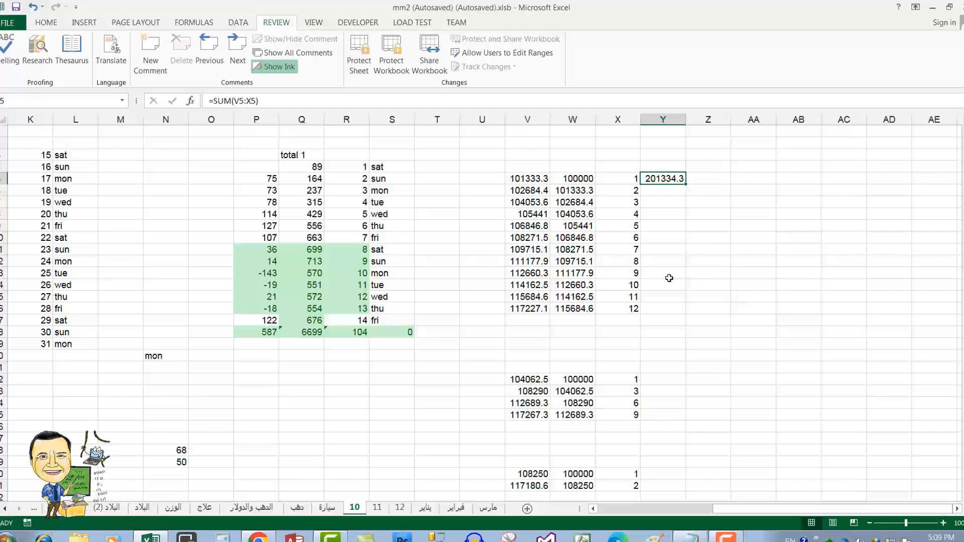
# Step: Extend the selection from Y5 down to Y16 and fill the SUM formula down through it
pyautogui.hotkey('shift', 'Down')
pyautogui.hotkey('shift', 'Down')
pyautogui.hotkey('shift', 'Down')
pyautogui.hotkey('shift', 'Down')
pyautogui.hotkey('shift', 'Down')
pyautogui.hotkey('shift', 'Down')
pyautogui.hotkey('shift', 'Down')
pyautogui.hotkey('shift', 'Down')
pyautogui.hotkey('shift', 'Down')
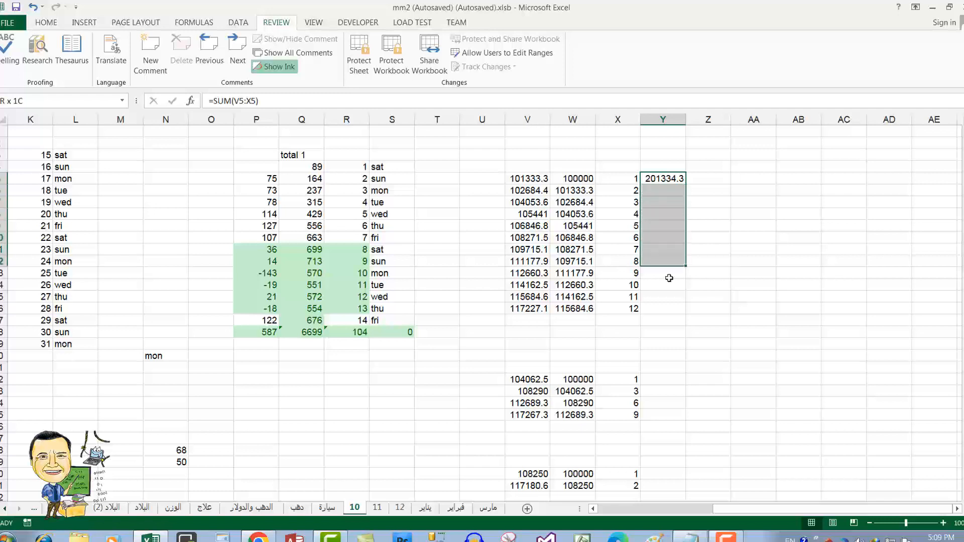
pyautogui.hotkey('shift', 'Down')
pyautogui.hotkey('shift', 'Down')
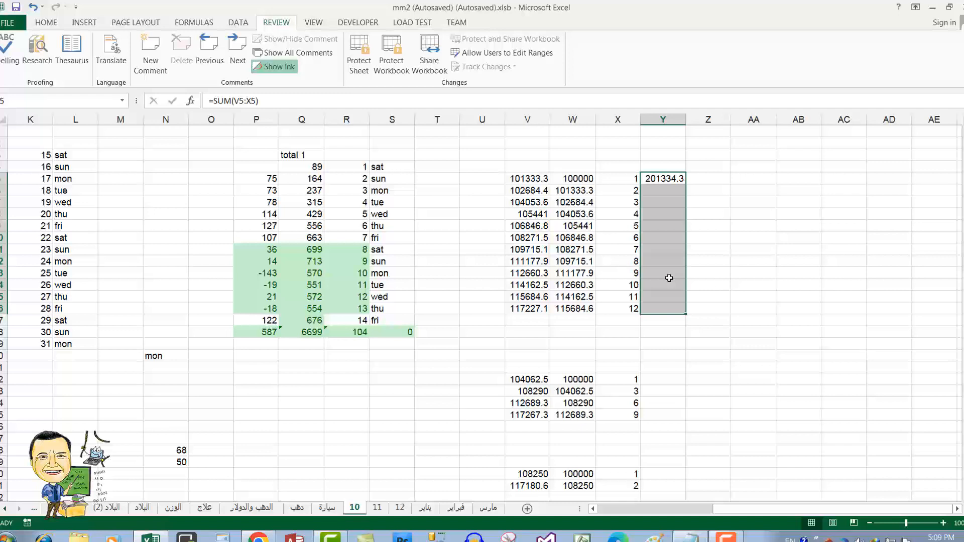
pyautogui.hotkey('ctrl', 'd')
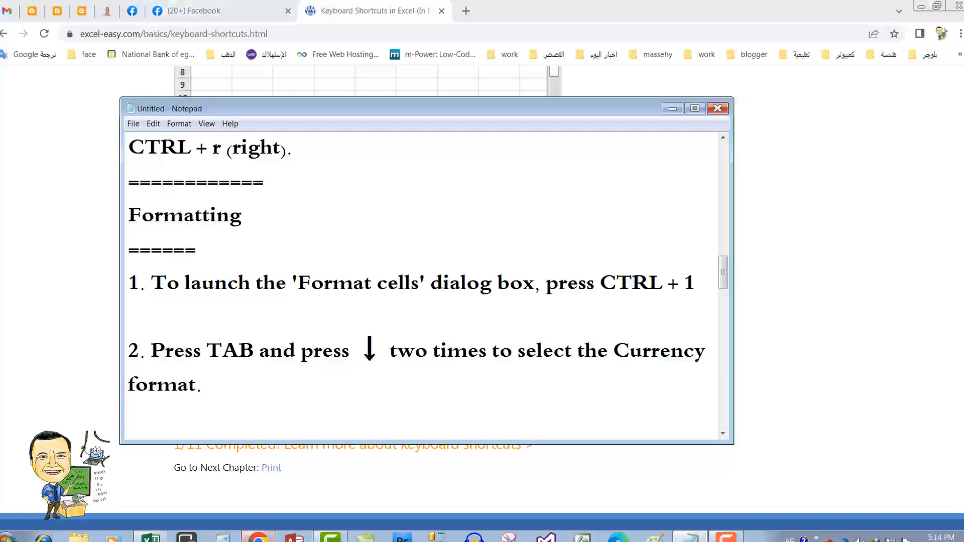
# Step: Switch back to Excel, open the Format Cells dialog for the range O3:T20, and move the focus through its controls
pyautogui.click(151, 537)
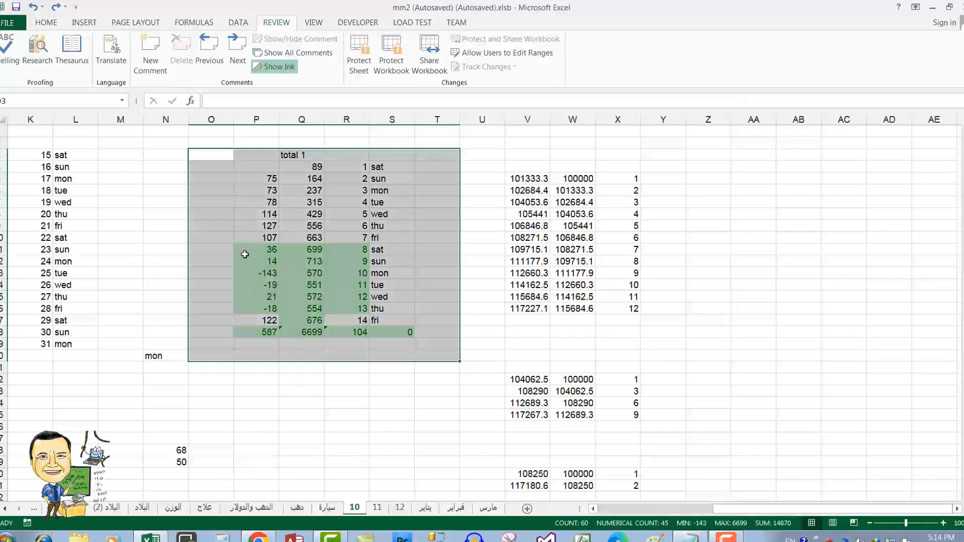
pyautogui.hotkey('ctrl', '1')
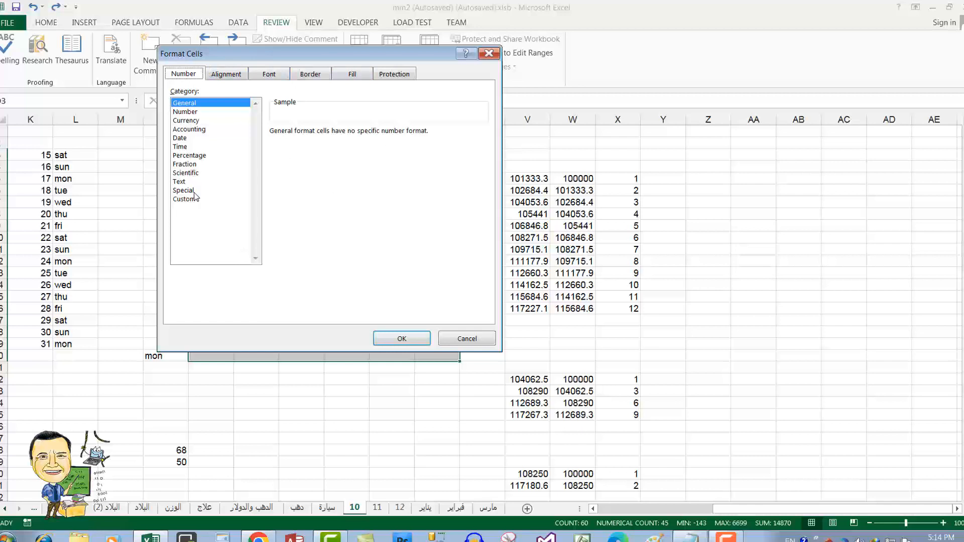
pyautogui.press('Tab')
pyautogui.press('Tab')
pyautogui.press('Tab')
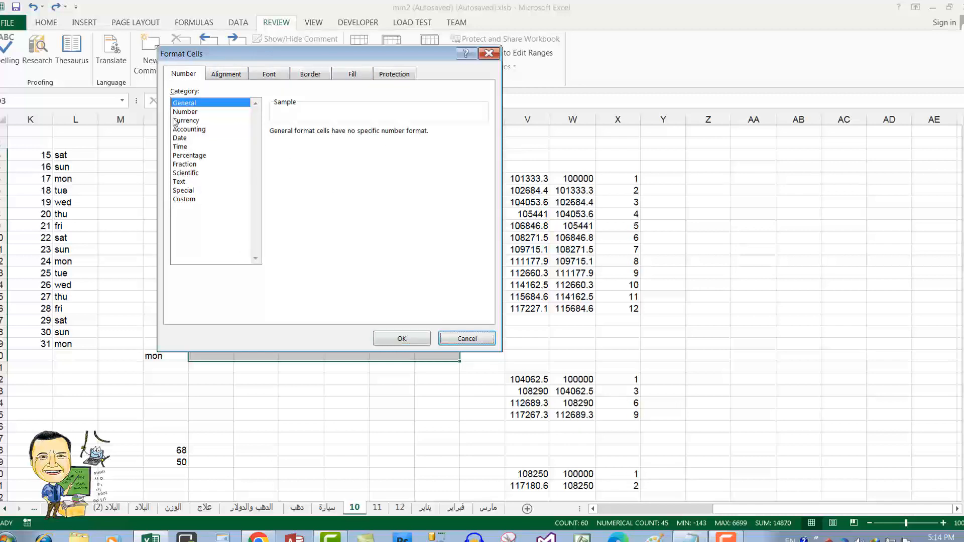
pyautogui.press('Tab')
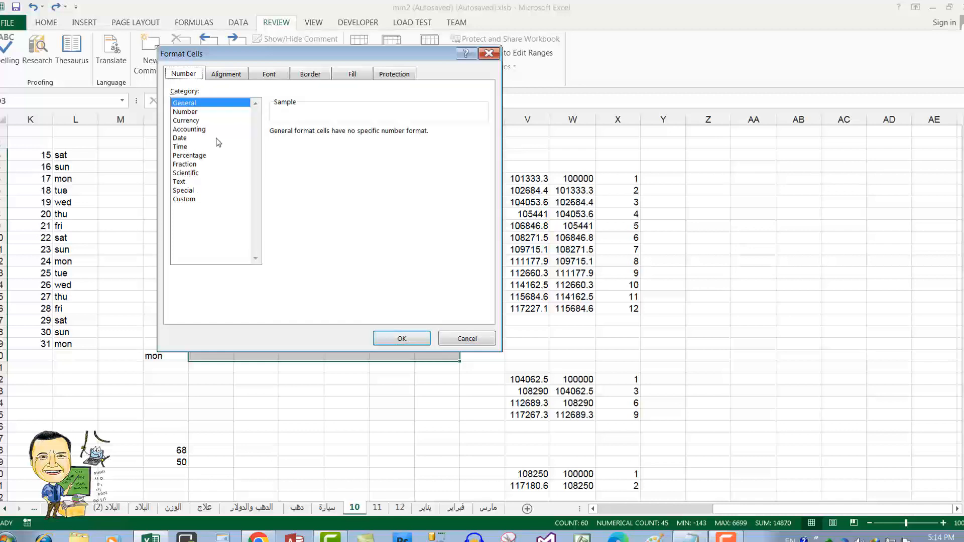
# Step: Choose the Date category for the selected range with the type *Wednesday, March 14, 2012
pyautogui.click(216, 139)
pyautogui.press('Tab')
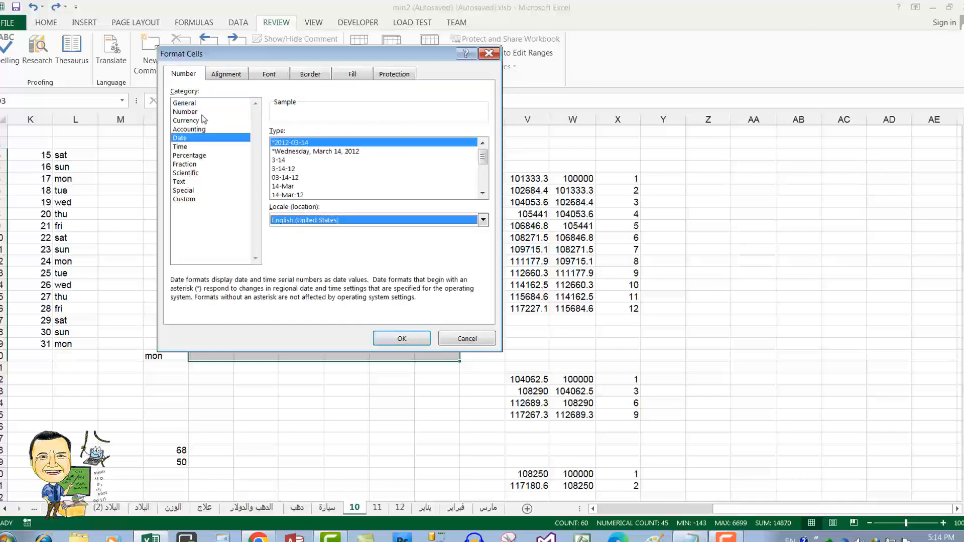
pyautogui.press('Tab')
pyautogui.press('Tab')
pyautogui.press('Tab')
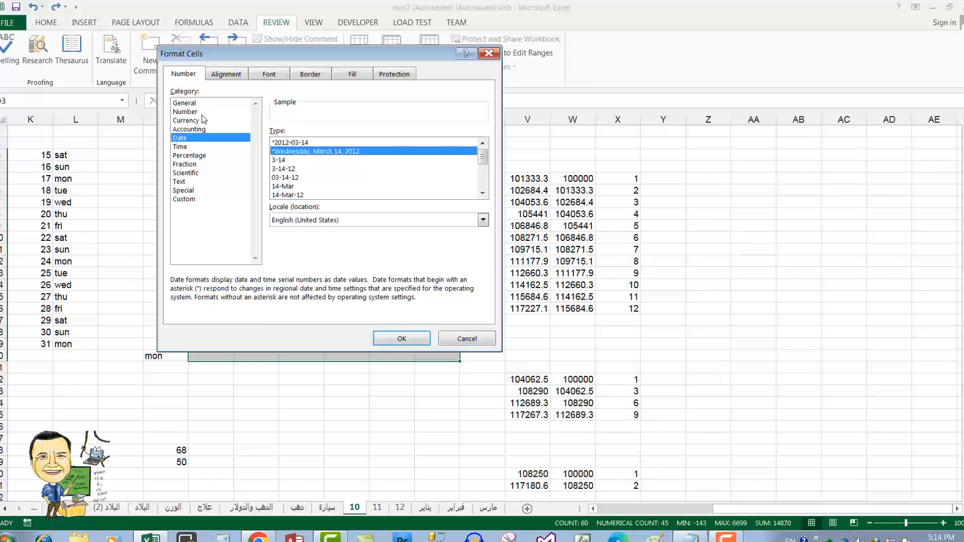
pyautogui.press('Down')
pyautogui.press('Tab')
pyautogui.press('Tab')
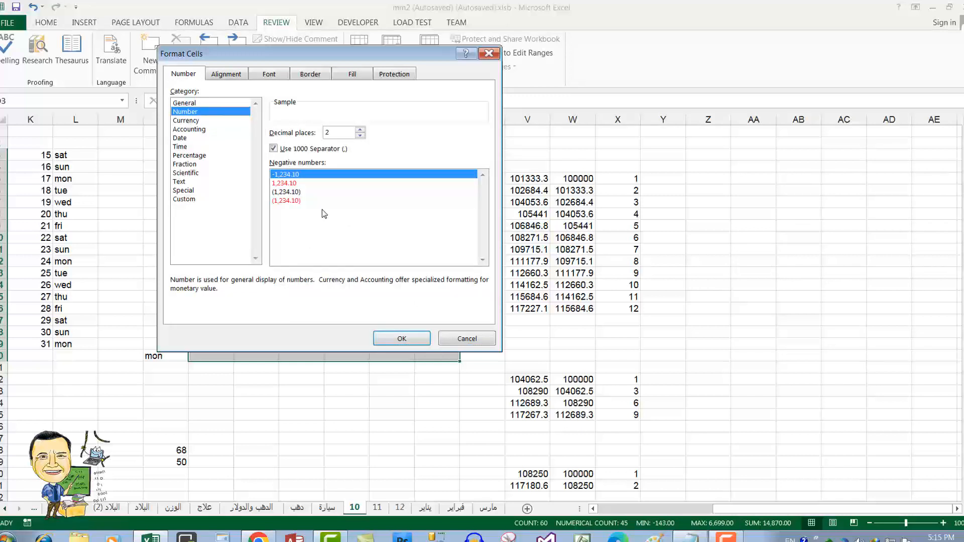
# Step: Choose the red (1,234.10) style for negative numbers in the Number category
pyautogui.press('Tab')
pyautogui.press('Tab')
pyautogui.press('Tab')
pyautogui.press('Down')
pyautogui.press('Down')
pyautogui.press('Down')
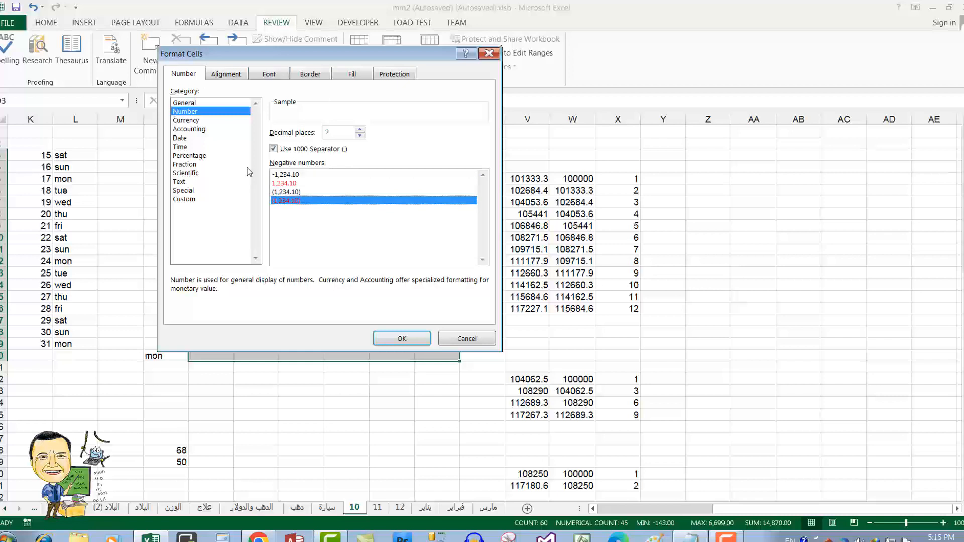
# Step: Choose the Time category with the type 1:30:55 PM for the selected range
pyautogui.click(190, 147)
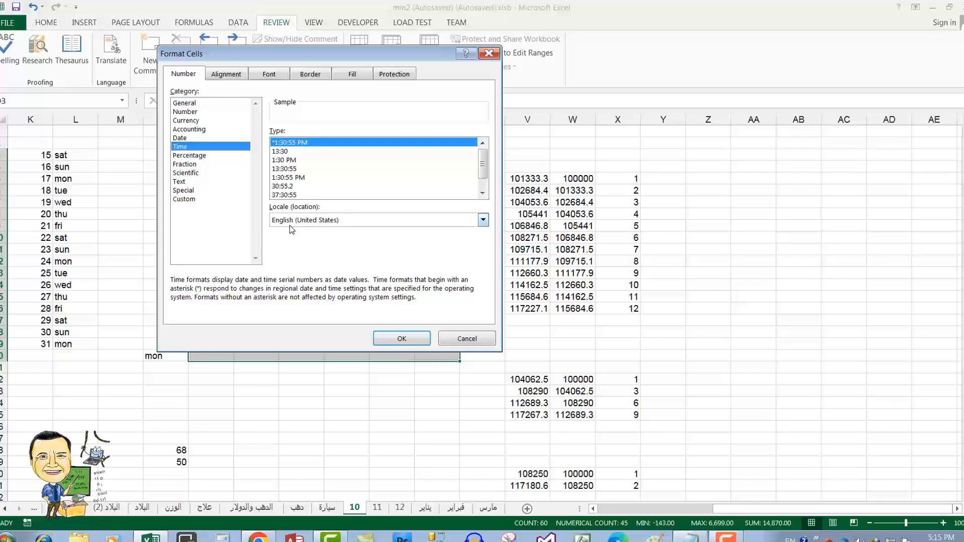
pyautogui.press('Down')
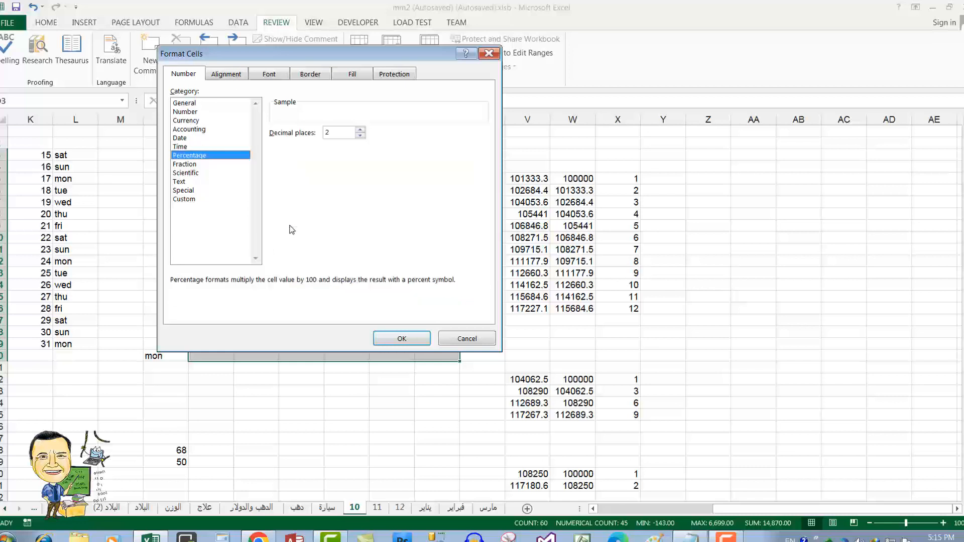
pyautogui.press('Up')
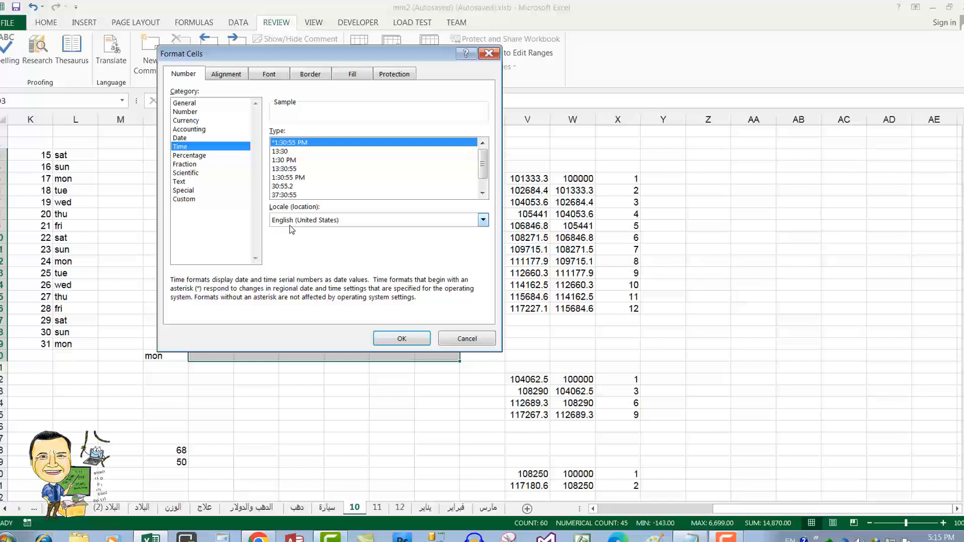
pyautogui.press('Down')
pyautogui.press('Down')
pyautogui.press('Down')
pyautogui.press('Down')
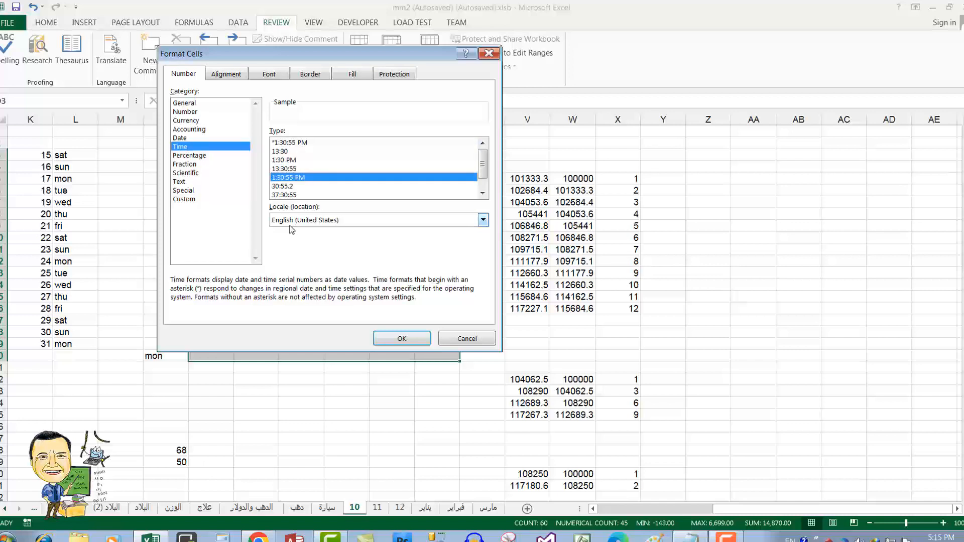
# Step: Move the focus through the remaining Format Cells controls, cancel the dialog, and reopen and cancel it once more
pyautogui.press('Tab')
pyautogui.press('Tab')
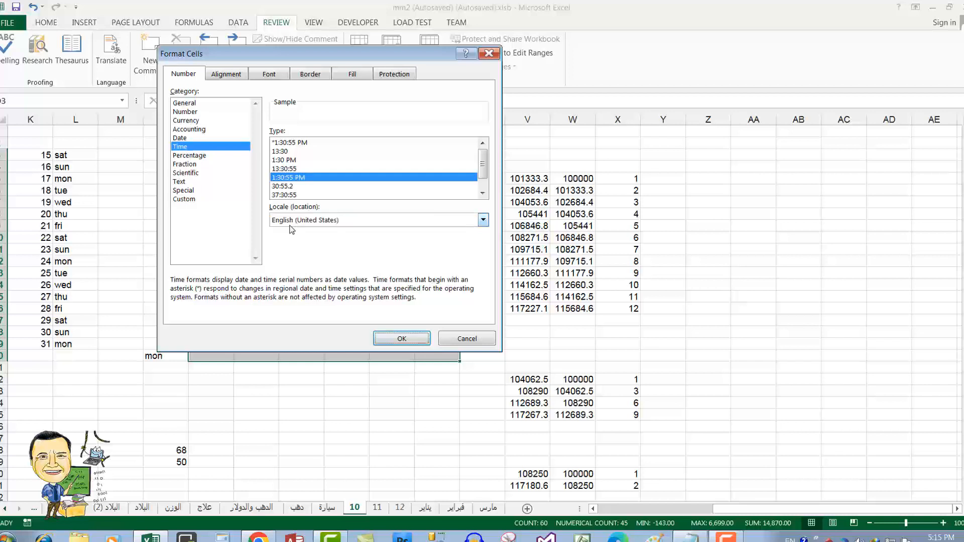
pyautogui.press('Tab')
pyautogui.press('Tab')
pyautogui.press('Escape')
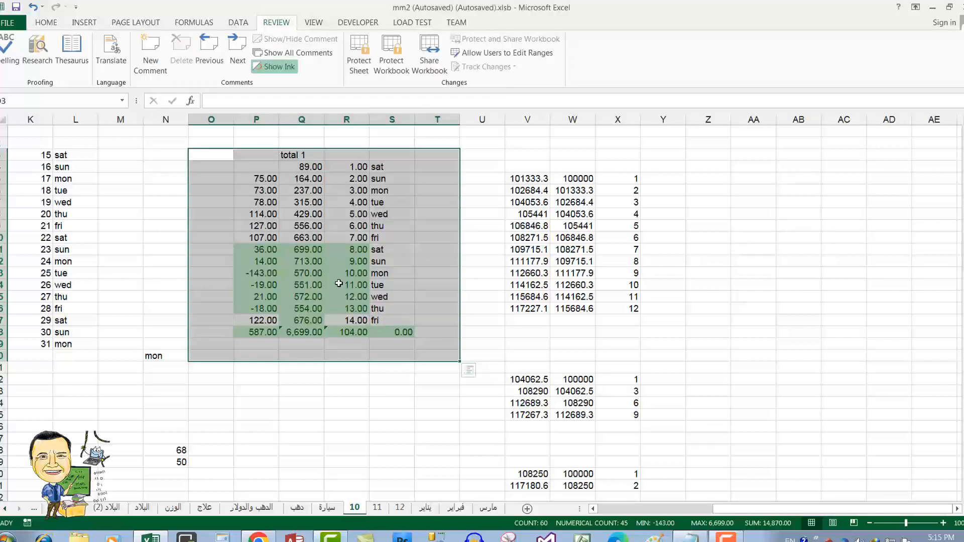
pyautogui.hotkey('ctrl', '1')
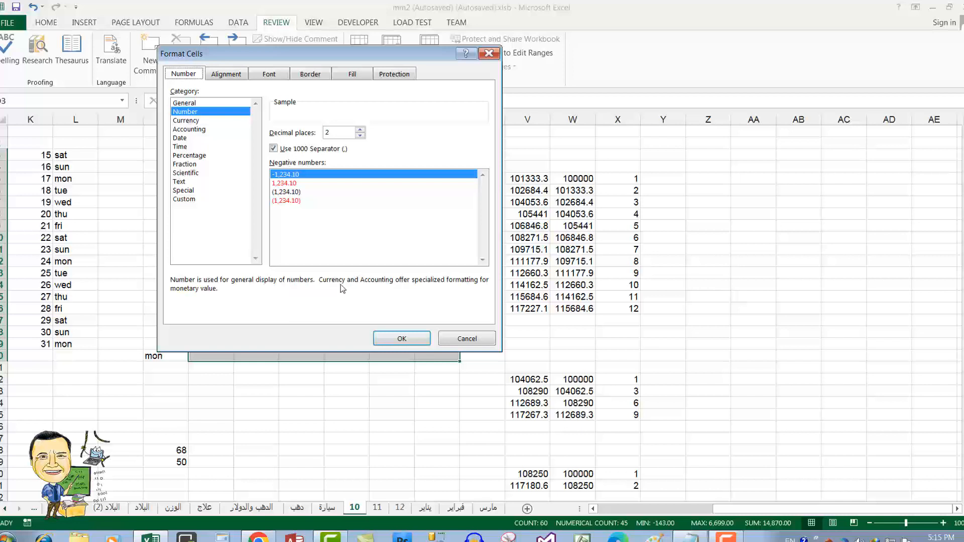
pyautogui.click(460, 340)
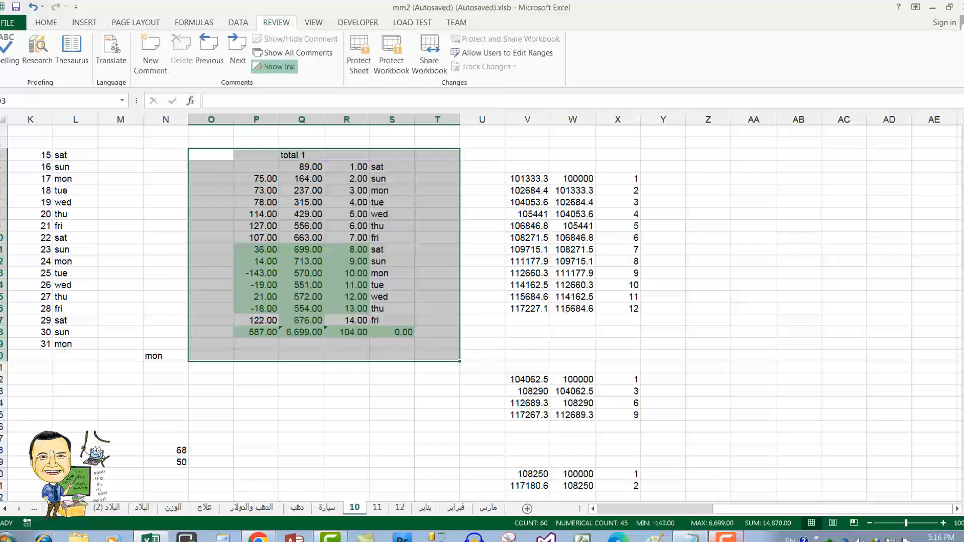
# Step: Read the Formatting notes in Notepad, switch back to Excel and toggle bold on the range O3:T20, leaving it bold
pyautogui.click(694, 538)
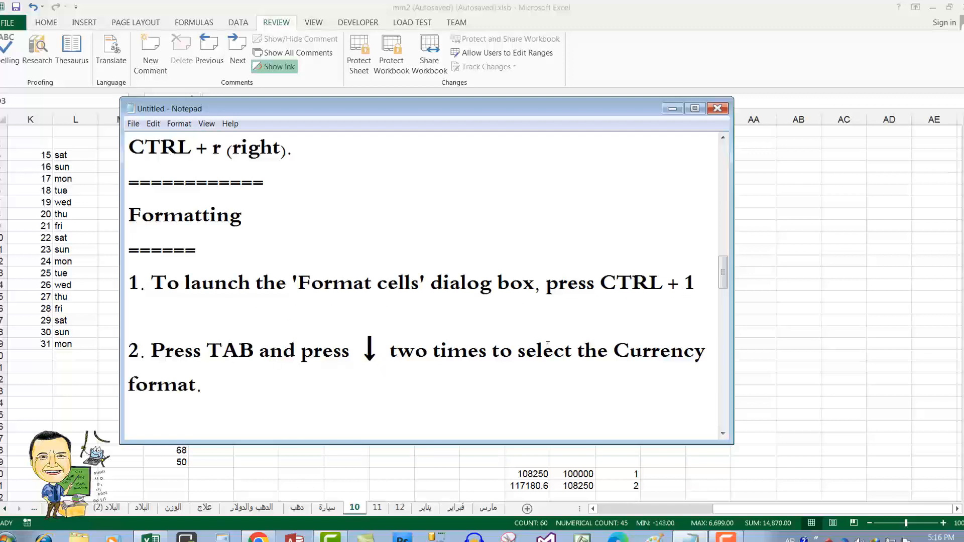
pyautogui.moveTo(723, 271); pyautogui.dragTo(722, 285)
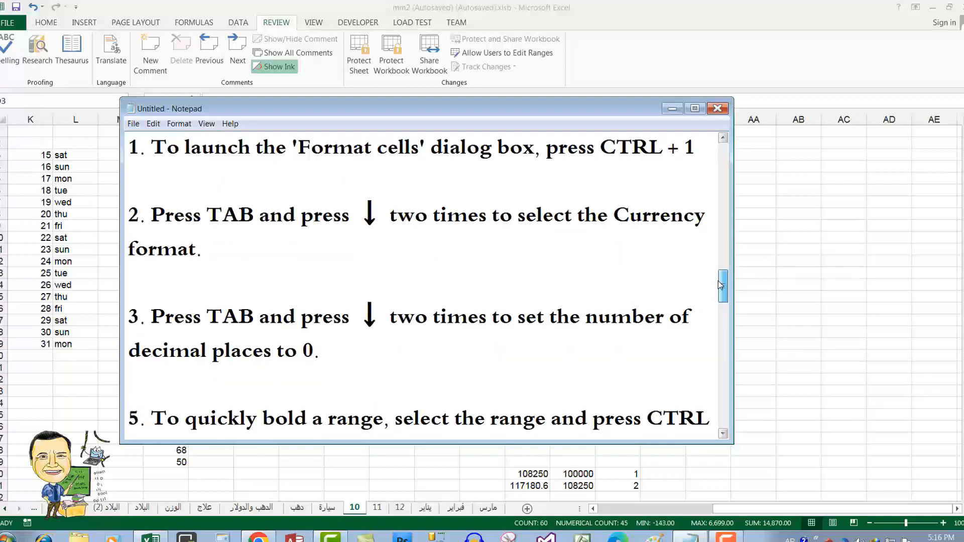
pyautogui.moveTo(721, 285); pyautogui.dragTo(721, 285)
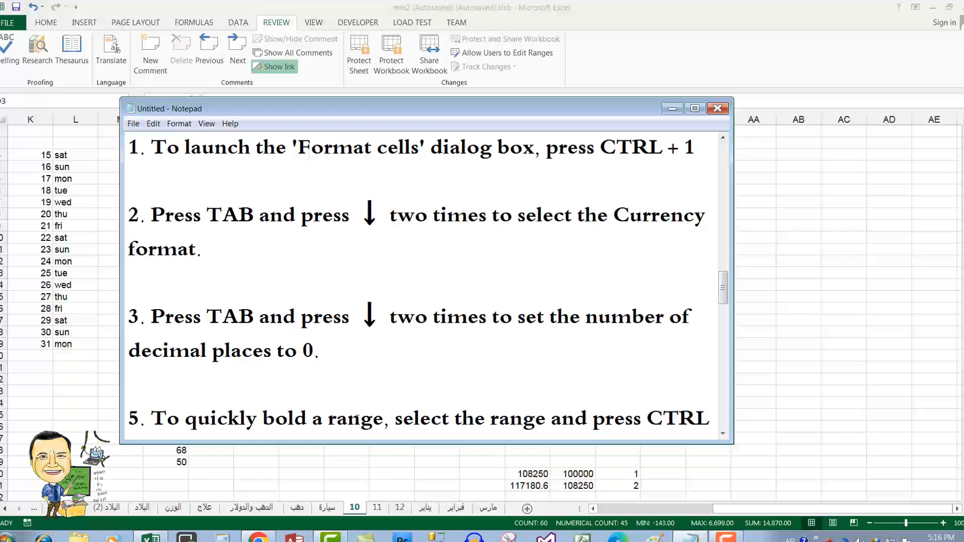
pyautogui.moveTo(724, 287); pyautogui.dragTo(723, 298)
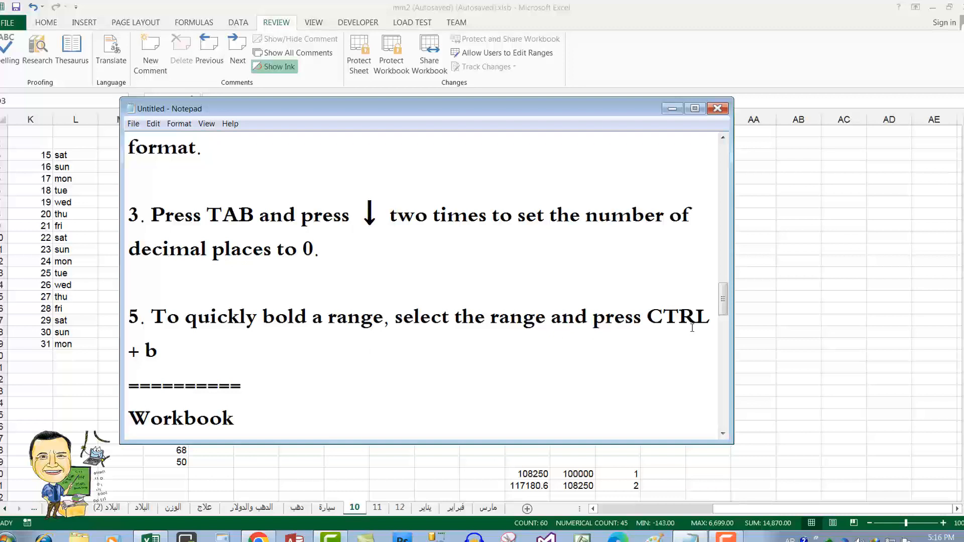
pyautogui.hotkey('alt', 'Tab')
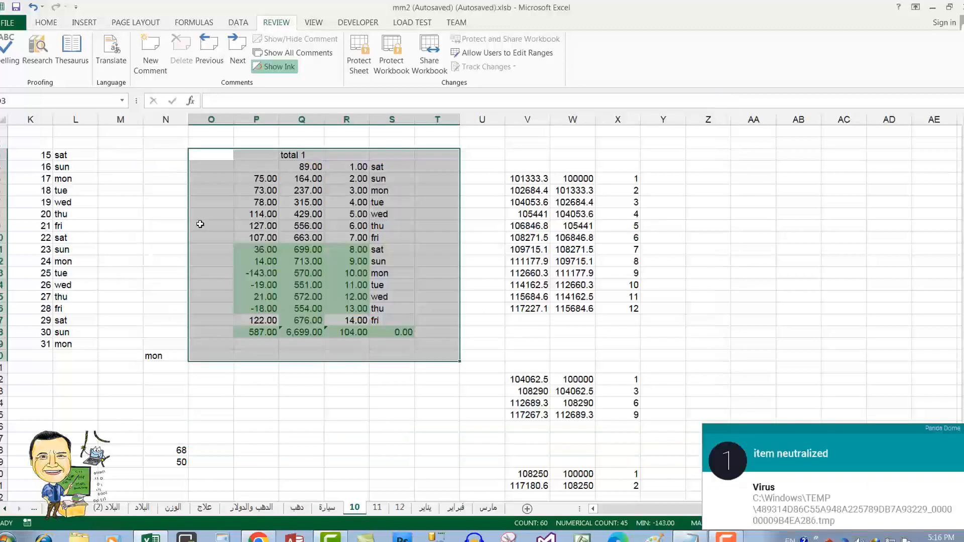
pyautogui.hotkey('ctrl', 'b')
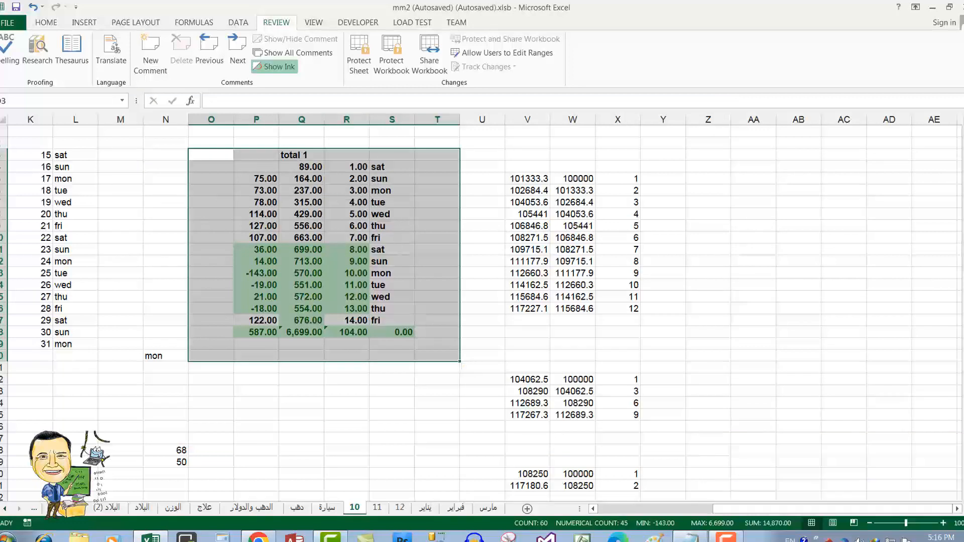
pyautogui.moveTo(704, 531)
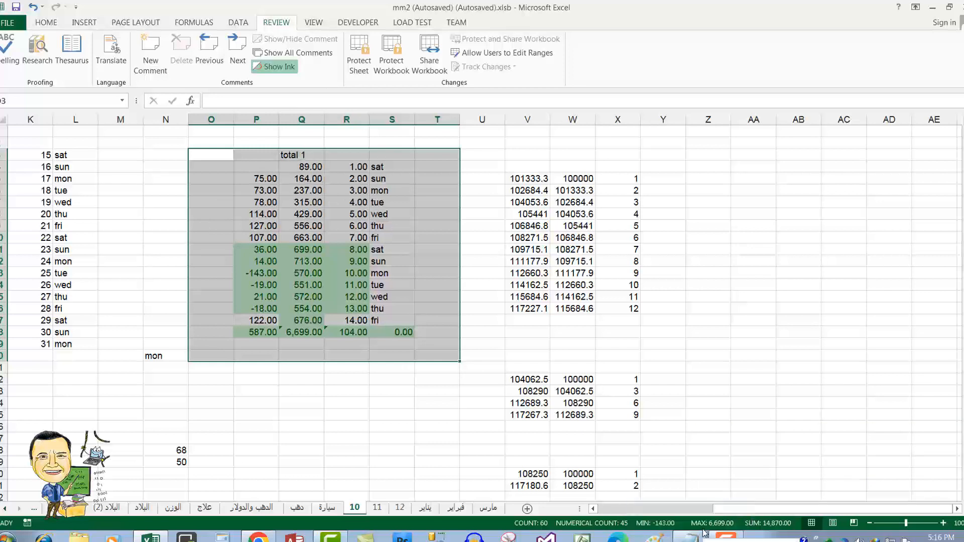
pyautogui.hotkey('ctrl', 'b')
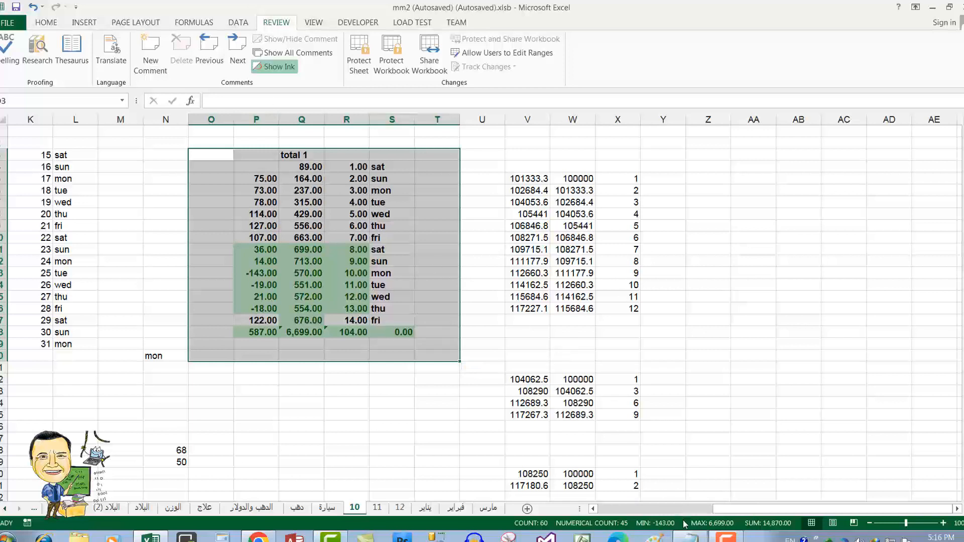
# Step: Read the start of the Workbook notes in Notepad, return to Excel and view the workbook's Info page
pyautogui.hotkey('alt', 'Tab')
pyautogui.scroll(-2, 435, 392)
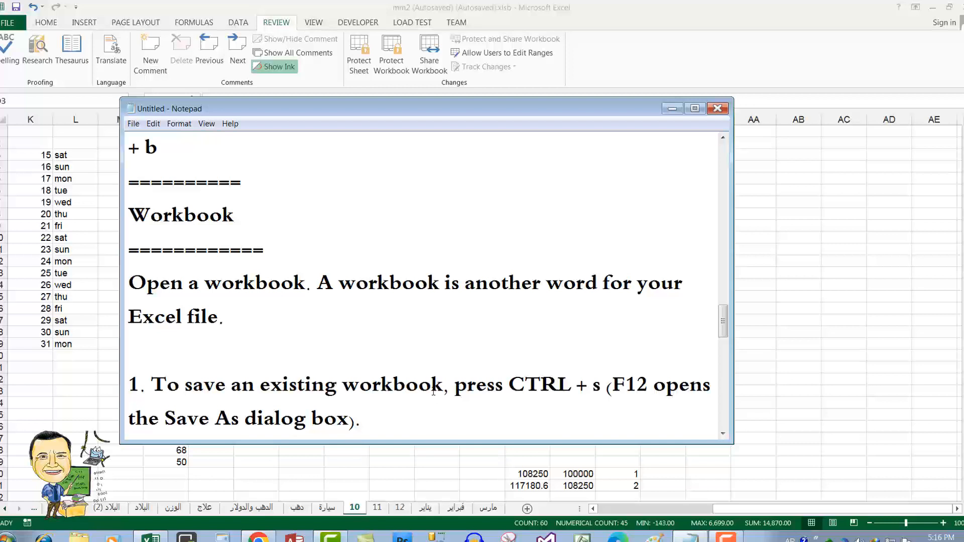
pyautogui.hotkey('alt', 'Tab')
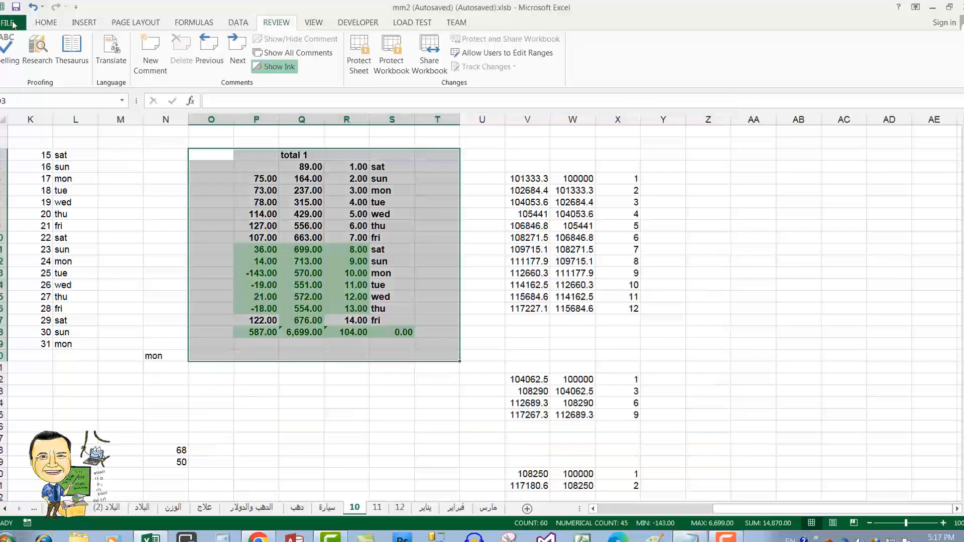
pyautogui.click(10, 24)
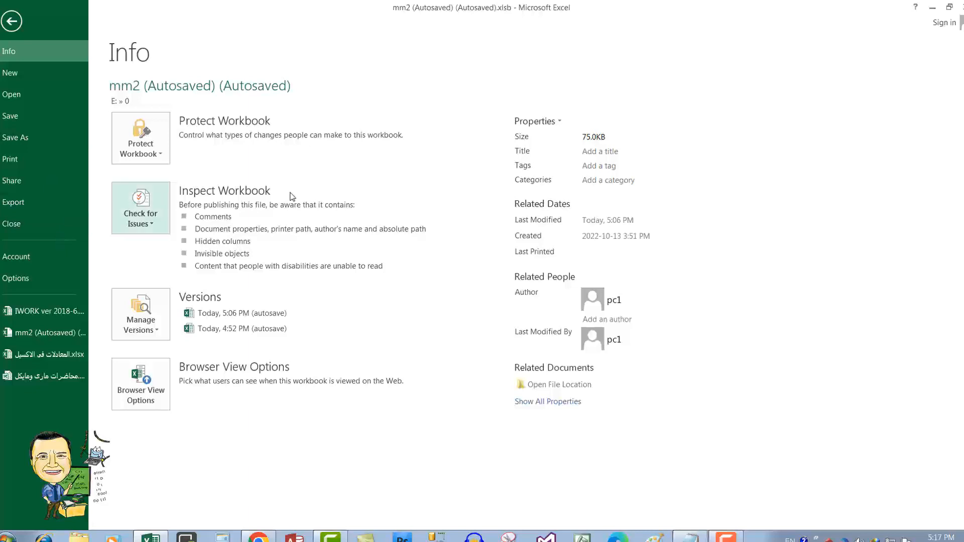
pyautogui.click(18, 25)
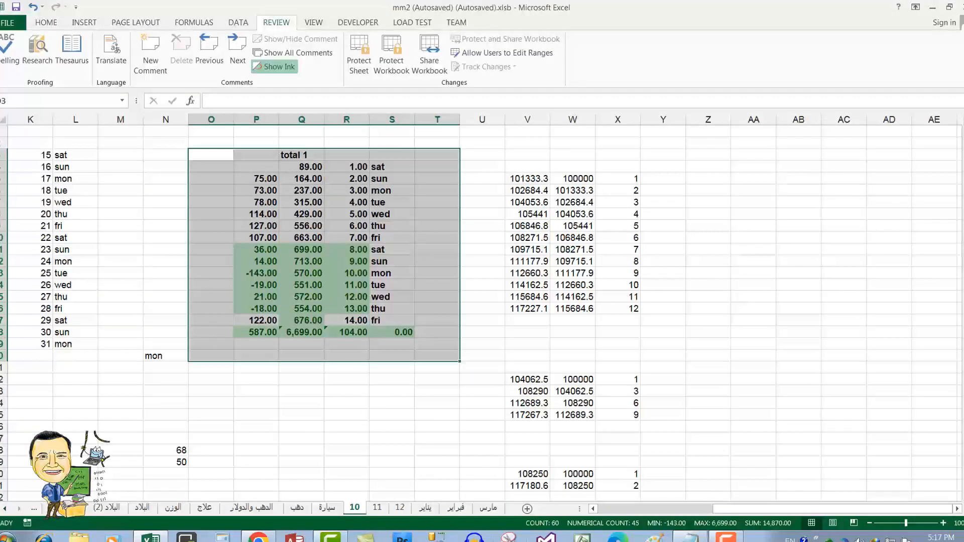
# Step: Switch to Notepad and read the workbook shortcut notes, from saving a workbook to moving between worksheets
pyautogui.click(690, 536)
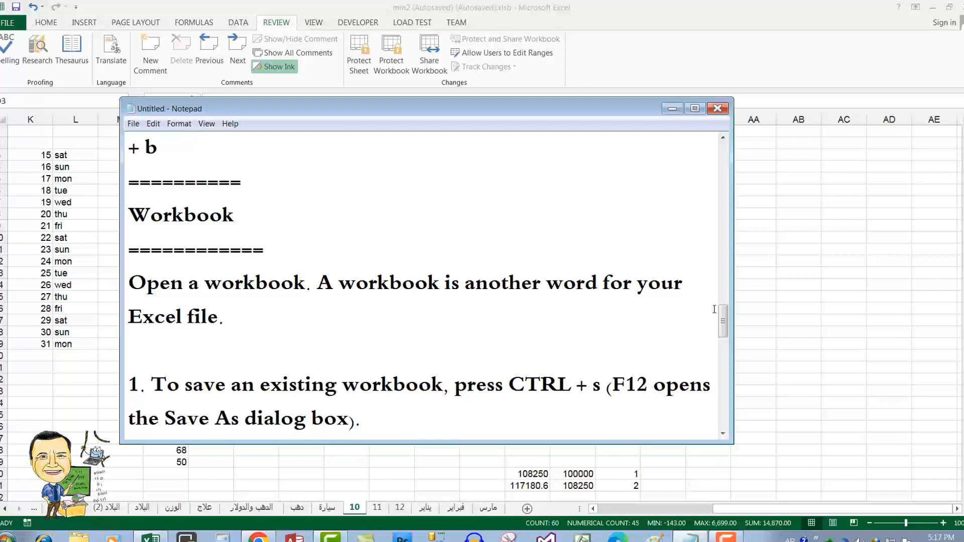
pyautogui.moveTo(724, 326); pyautogui.dragTo(725, 345)
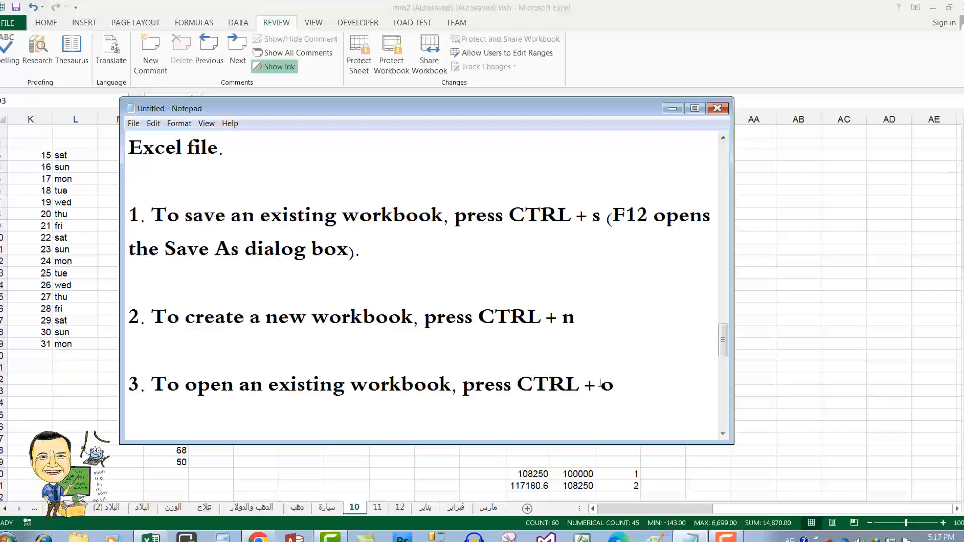
pyautogui.scroll(-2, 711, 340)
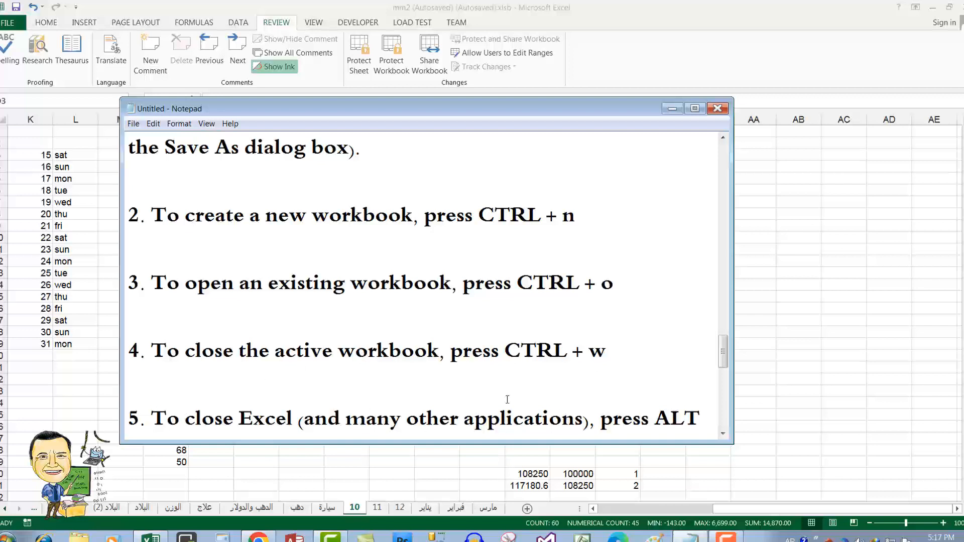
pyautogui.moveTo(728, 357); pyautogui.dragTo(724, 380)
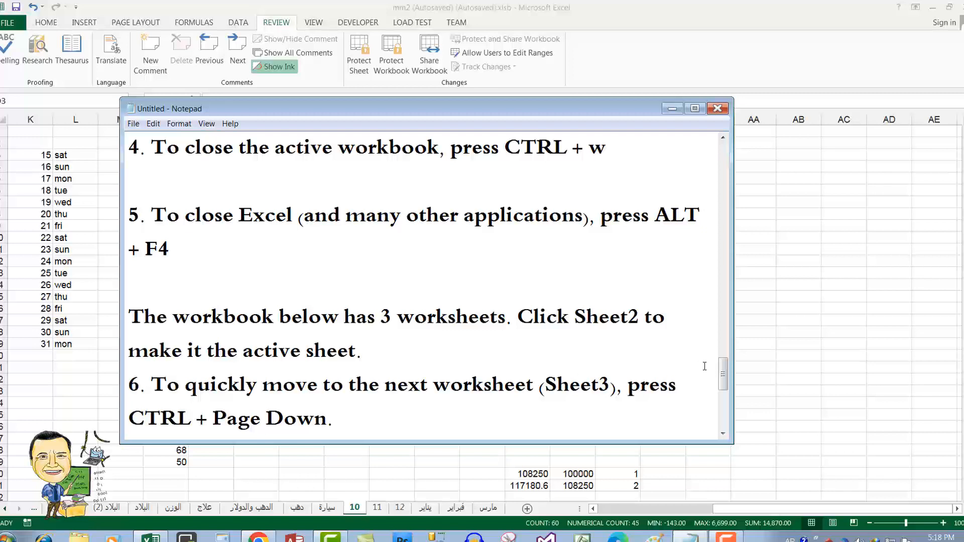
pyautogui.moveTo(722, 372)
pyautogui.mouseDown()
pyautogui.moveTo(723, 411)
pyautogui.moveTo(727, 385)
pyautogui.mouseUp()
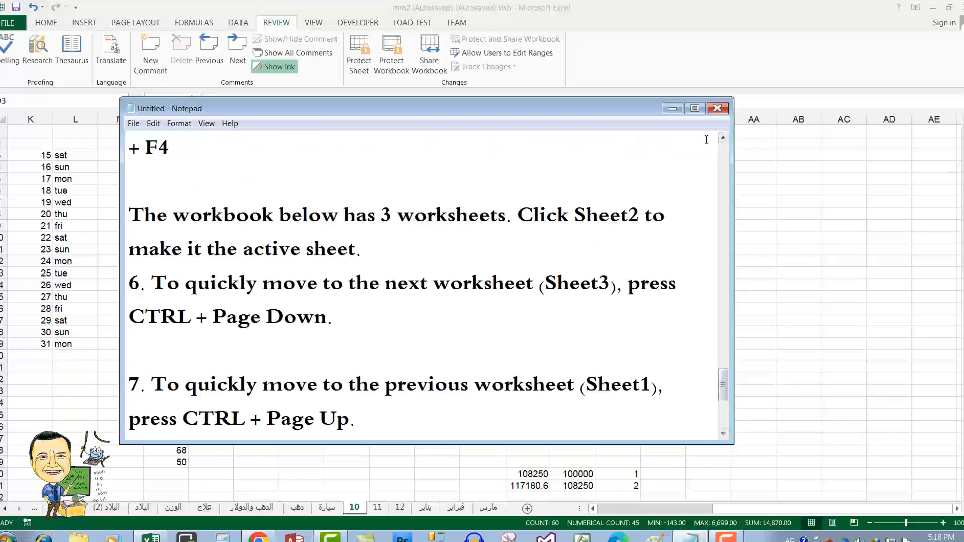
# Step: Close the Notepad notes and select the empty cell Q27 in Excel
pyautogui.click(718, 109)
pyautogui.click(514, 273)
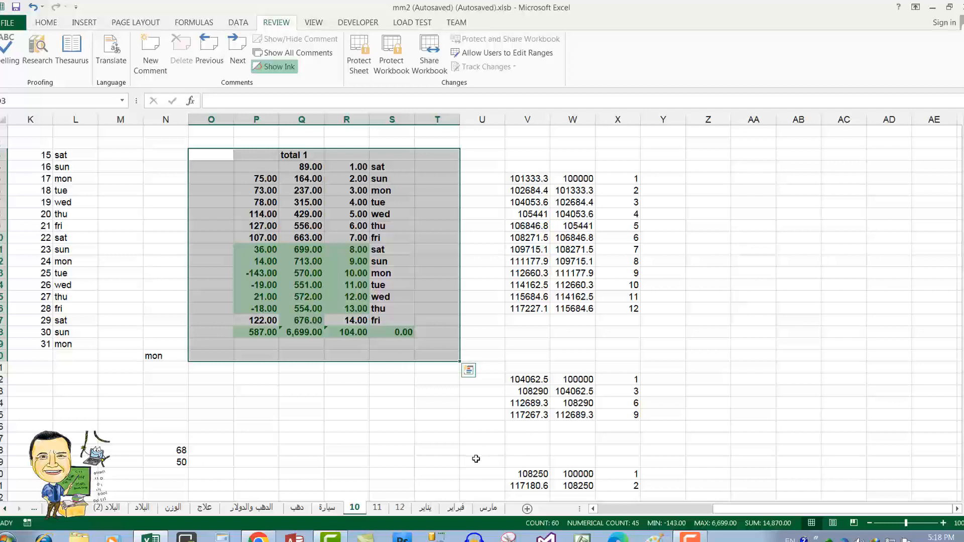
pyautogui.click(300, 439)
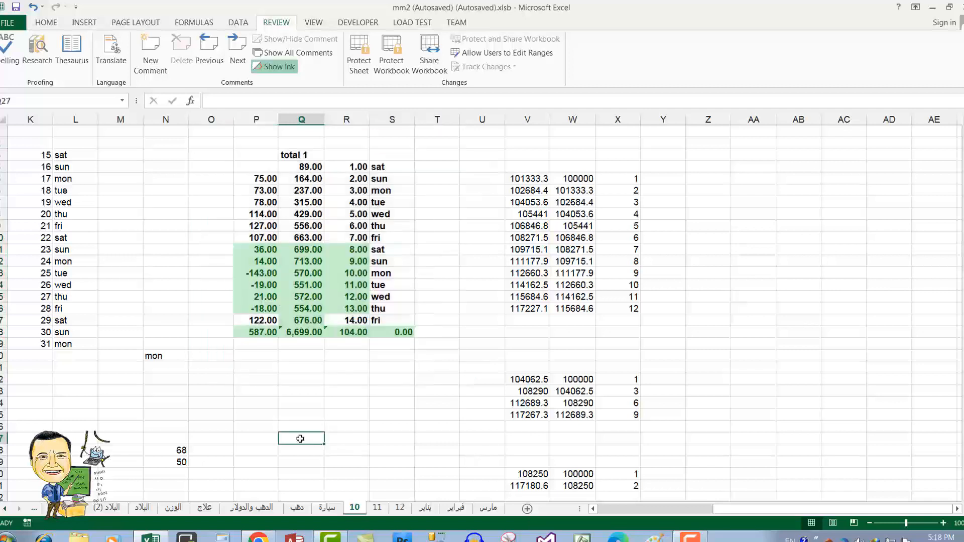